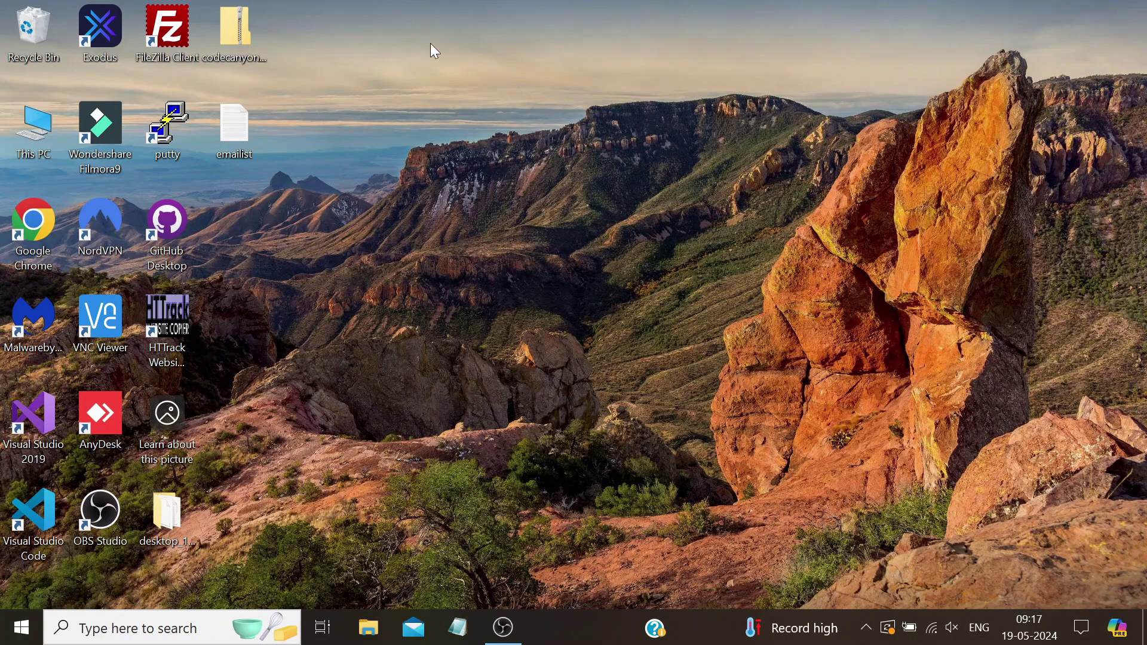
Select the codecanyon-29640689-super-email-validator zip archive on the desktop
{"action": "left_click", "coordinate": [239, 35]}
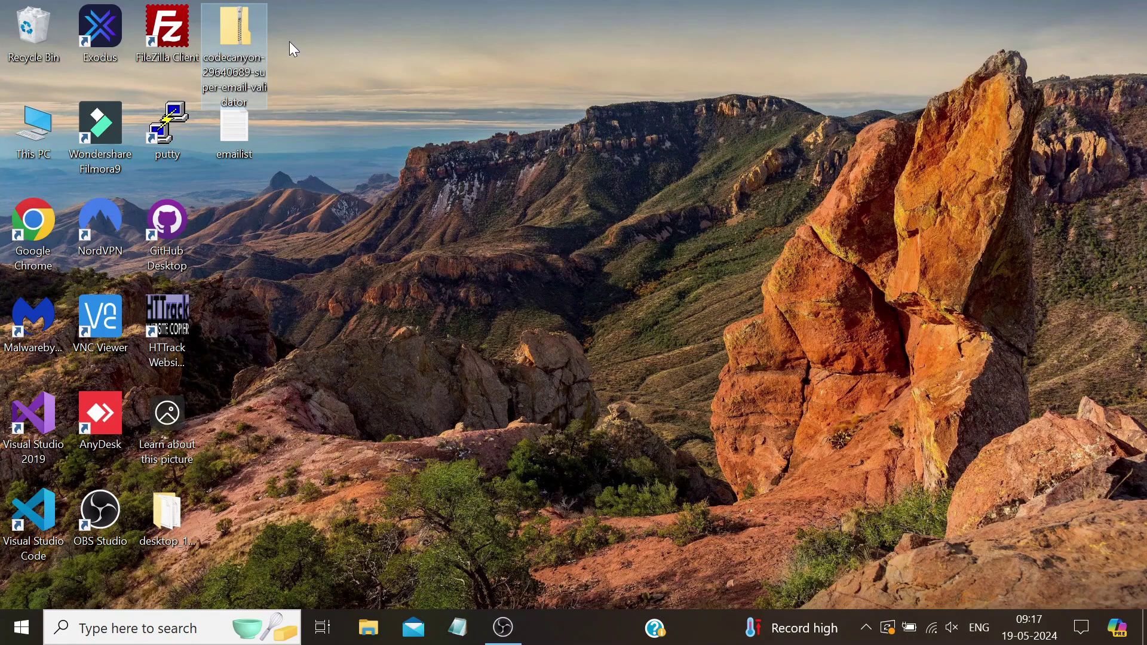
Extract the codecanyon zip with 7-Zip into its own folder on the desktop
{"action": "right_click", "coordinate": [238, 31]}
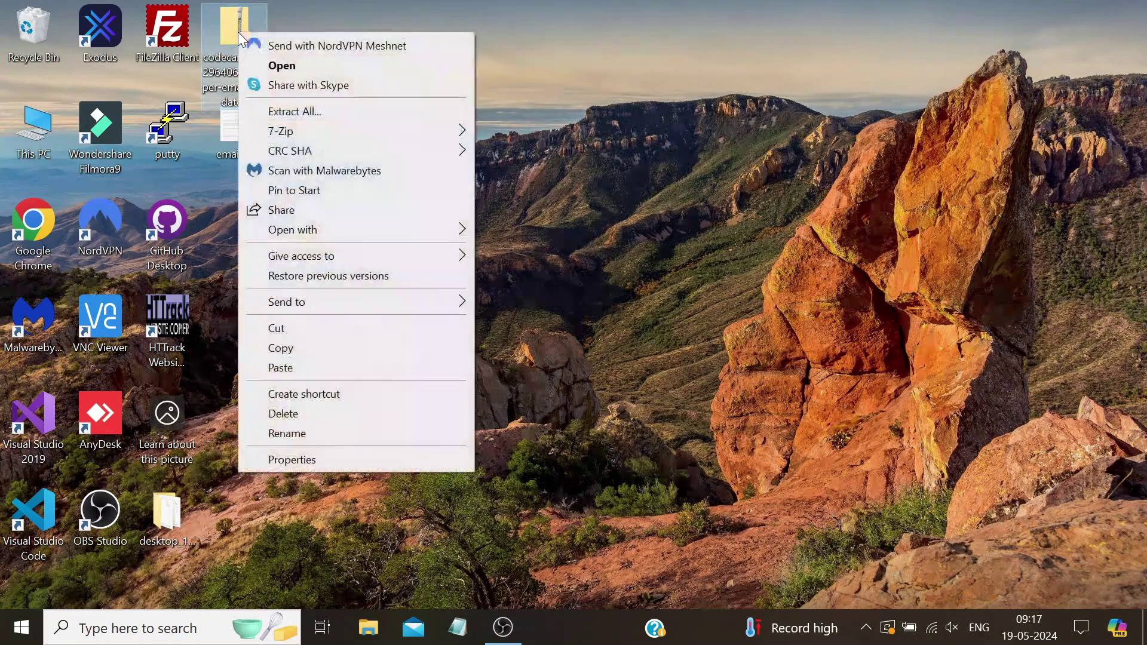
{"action": "mouse_move", "coordinate": [323, 132]}
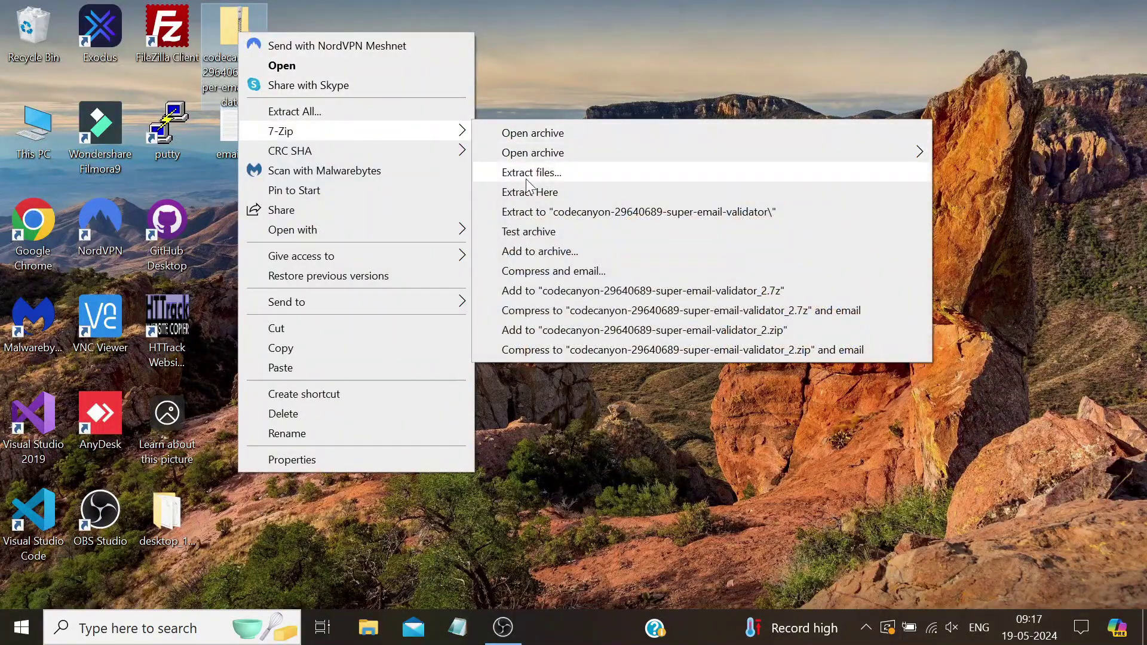
{"action": "left_click", "coordinate": [541, 212]}
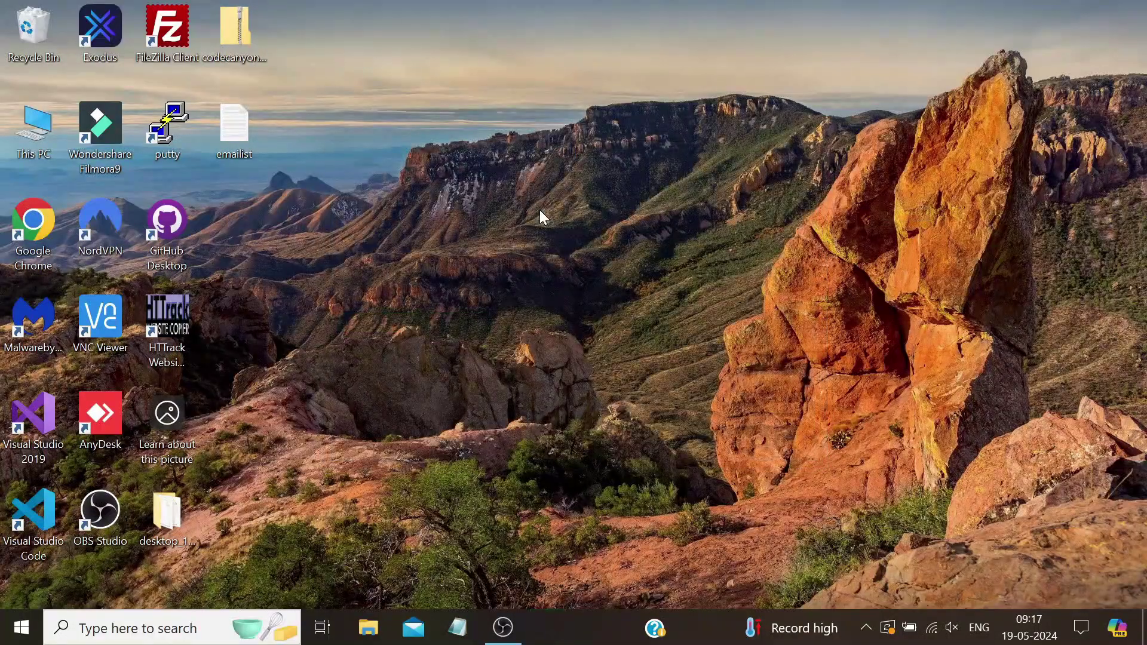
{"action": "left_click_drag", "start_coordinate": [17, 27], "coordinate": [251, 239]}
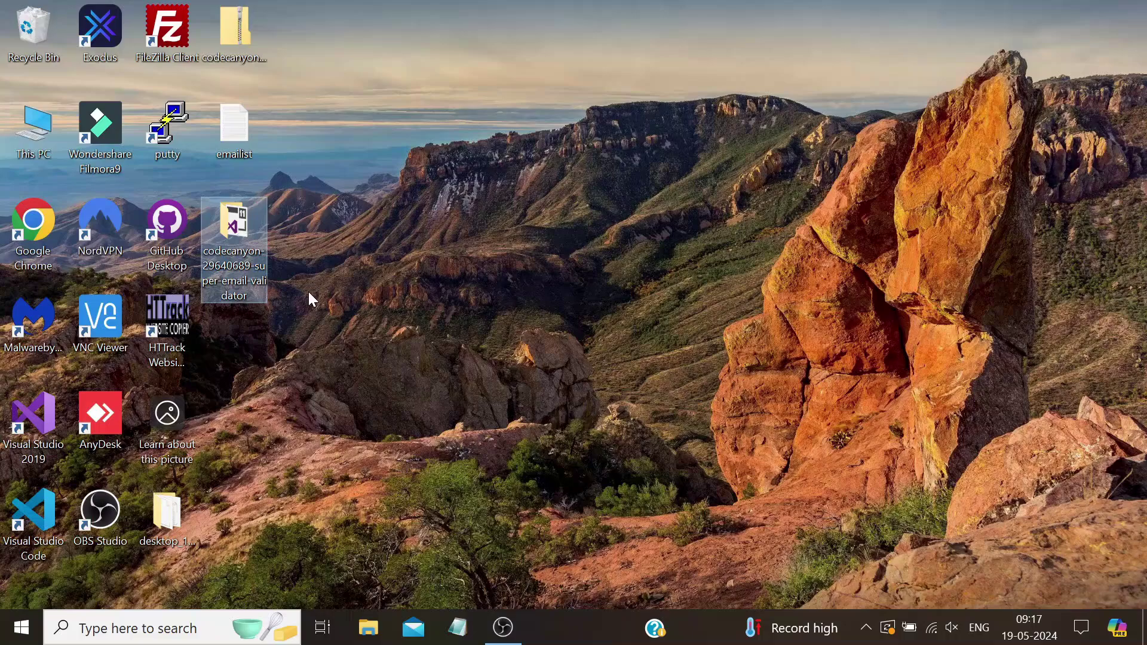
Open Super Email Validator\bin\Debug in the extracted folder and launch Super Email Validator.exe
{"action": "double_click", "coordinate": [242, 220]}
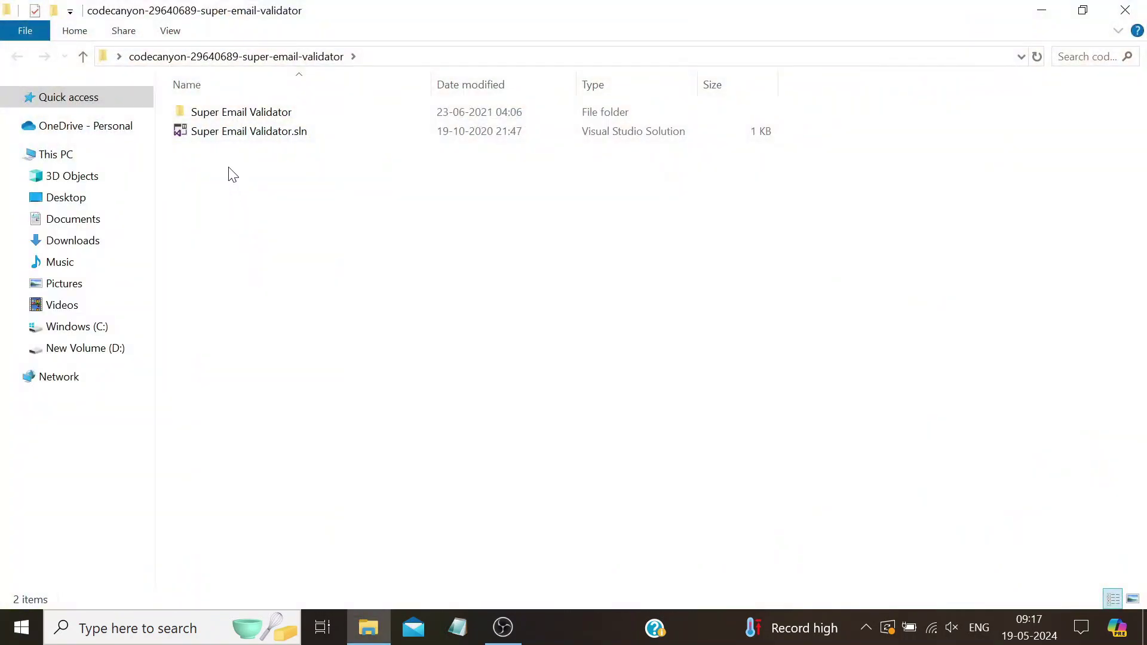
{"action": "double_click", "coordinate": [222, 118]}
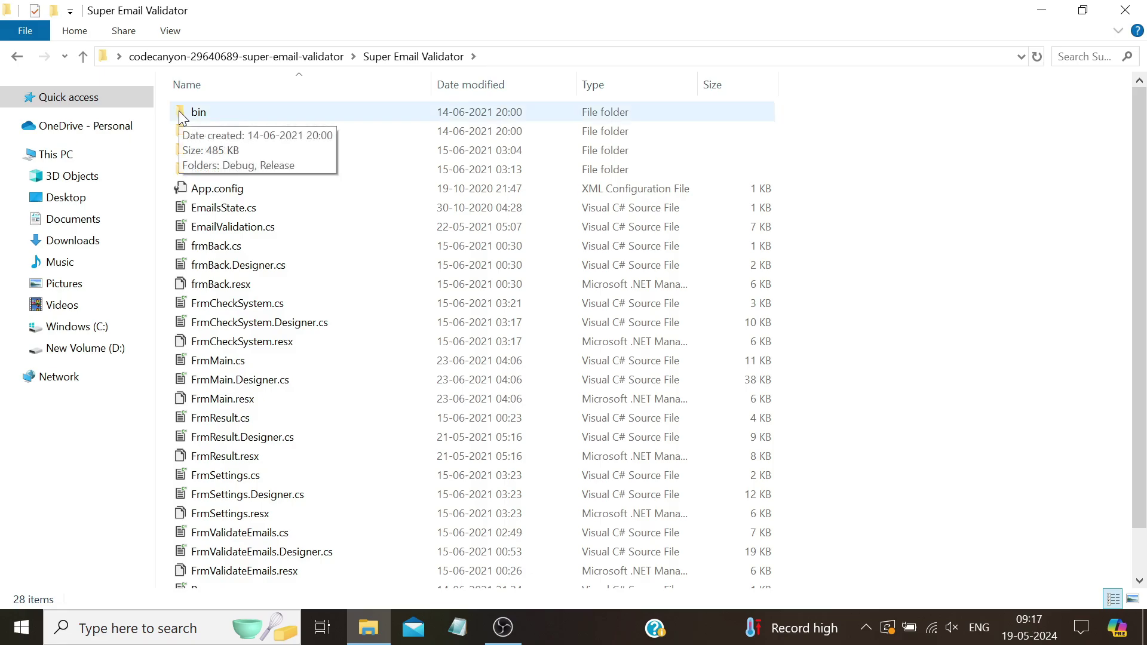
{"action": "double_click", "coordinate": [178, 111]}
{"action": "double_click", "coordinate": [183, 113]}
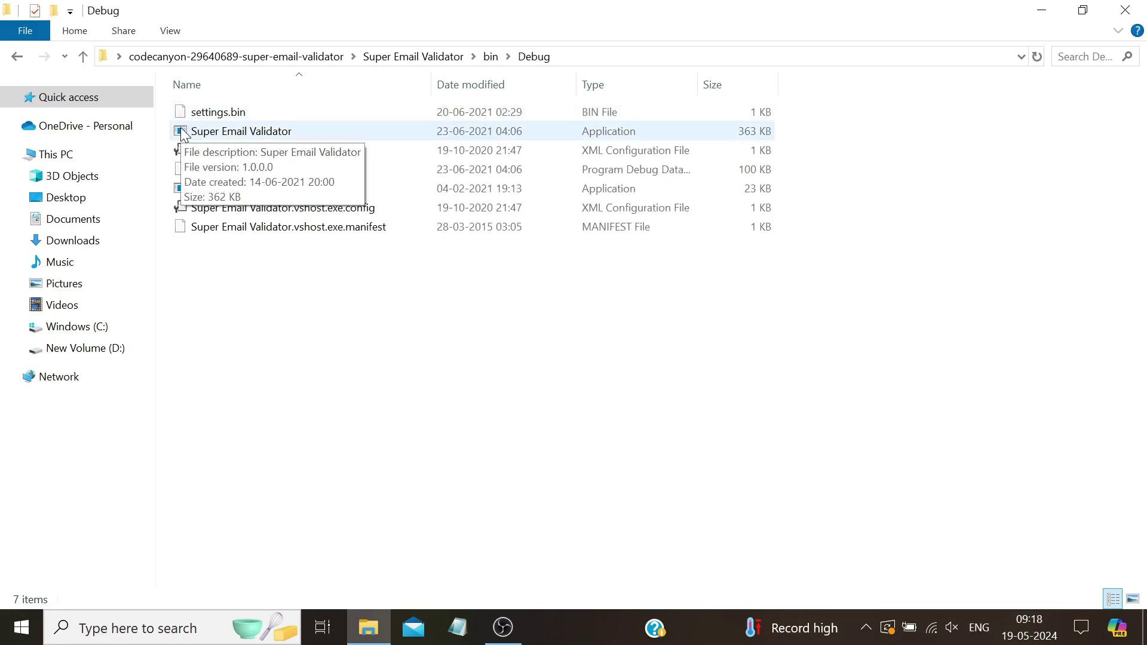
{"action": "double_click", "coordinate": [182, 131]}
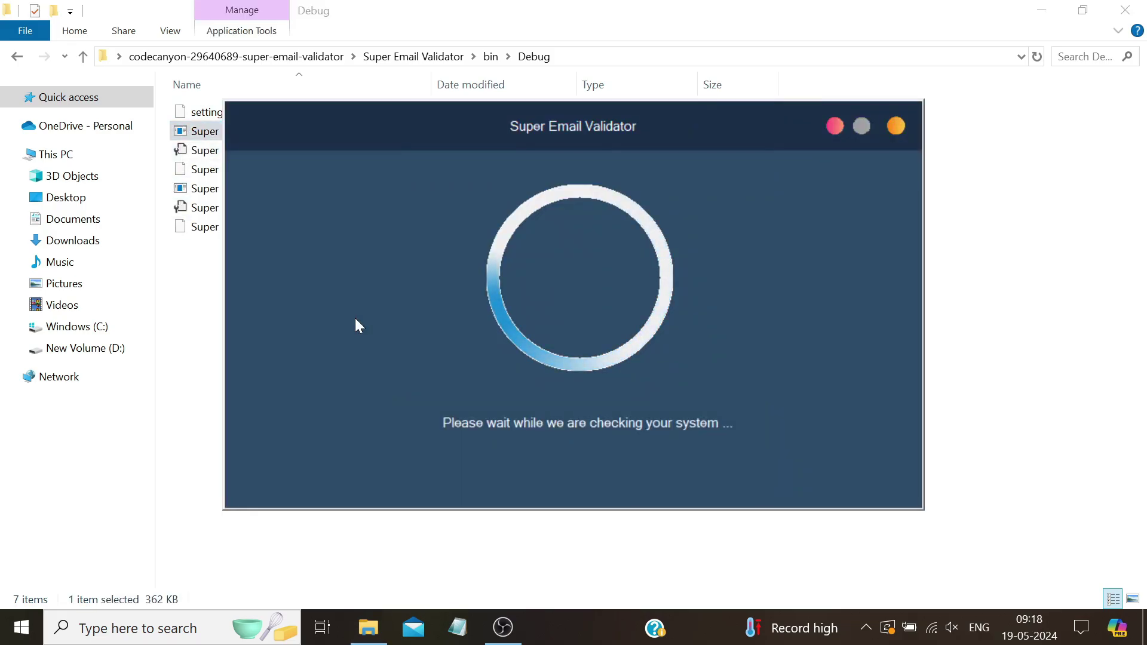
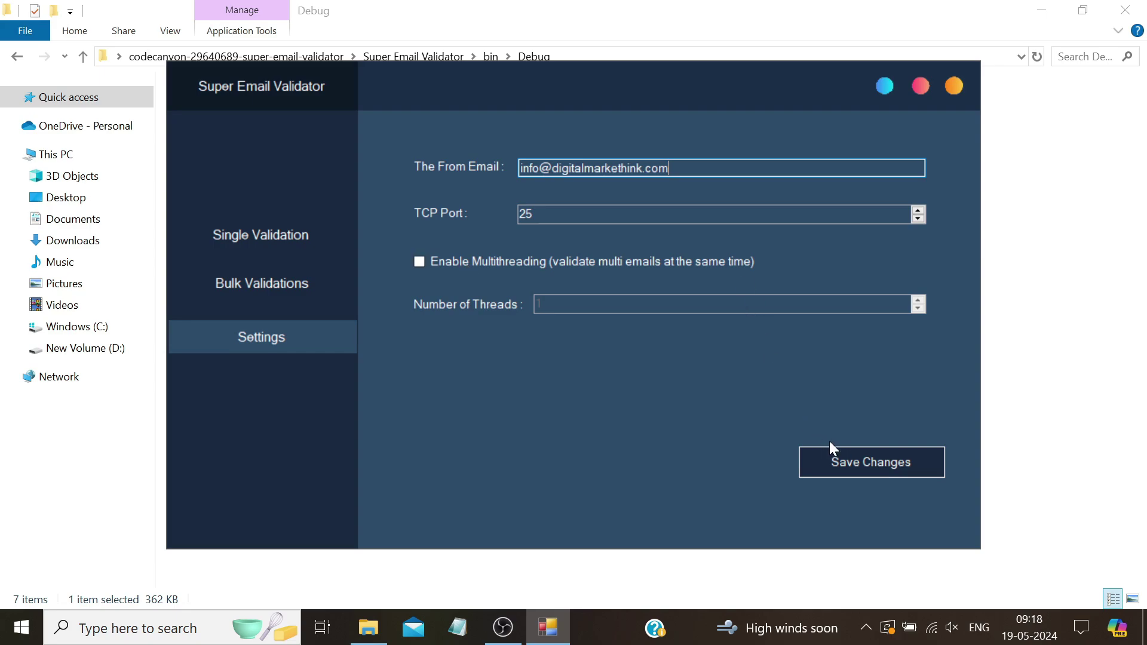
Save the sender's e-mail address as the From Email setting, then go to Single Validation
{"action": "left_click", "coordinate": [857, 465]}
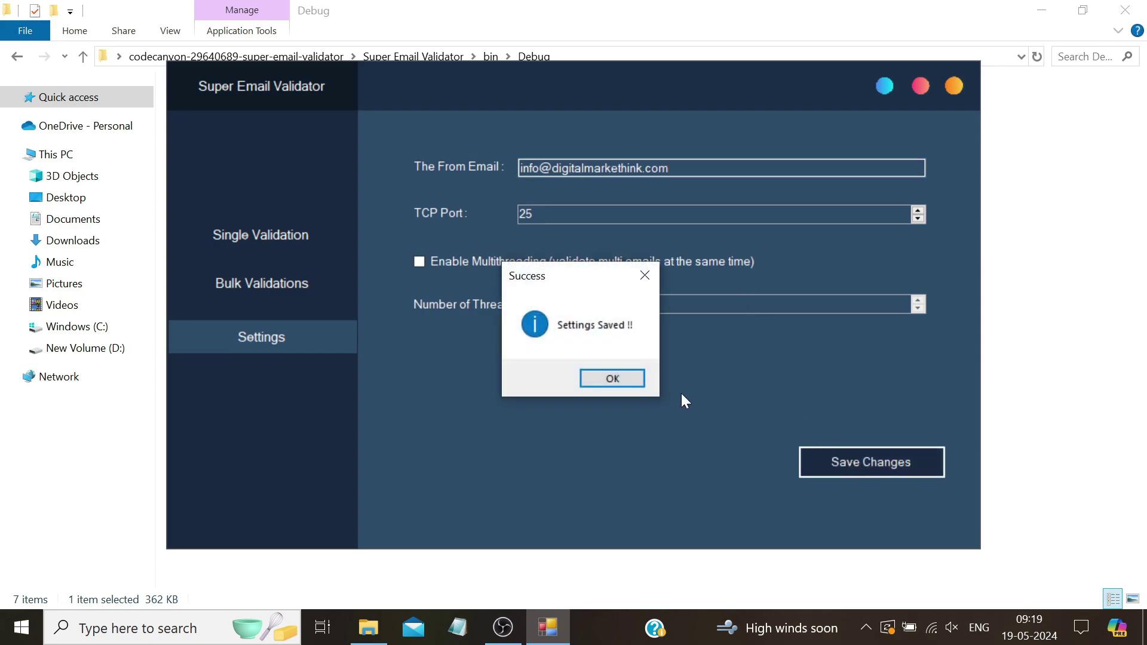
{"action": "left_click", "coordinate": [638, 375]}
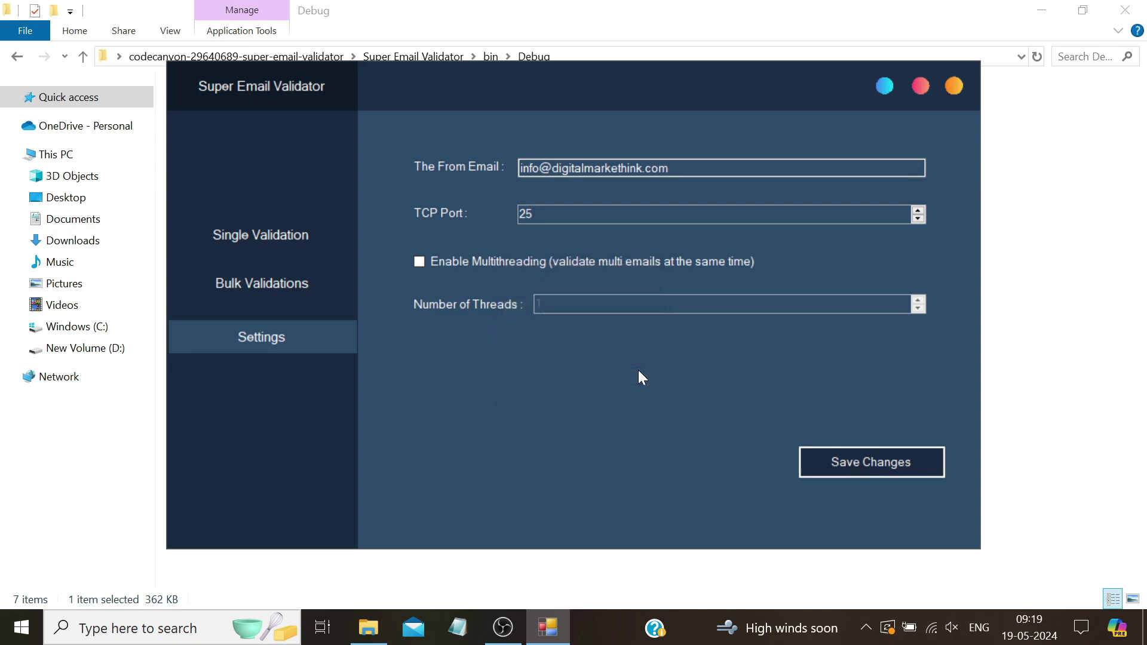
{"action": "left_click", "coordinate": [275, 239]}
Check a Gmail address, which returns Valid & deliverable
{"action": "left_click", "coordinate": [482, 206]}
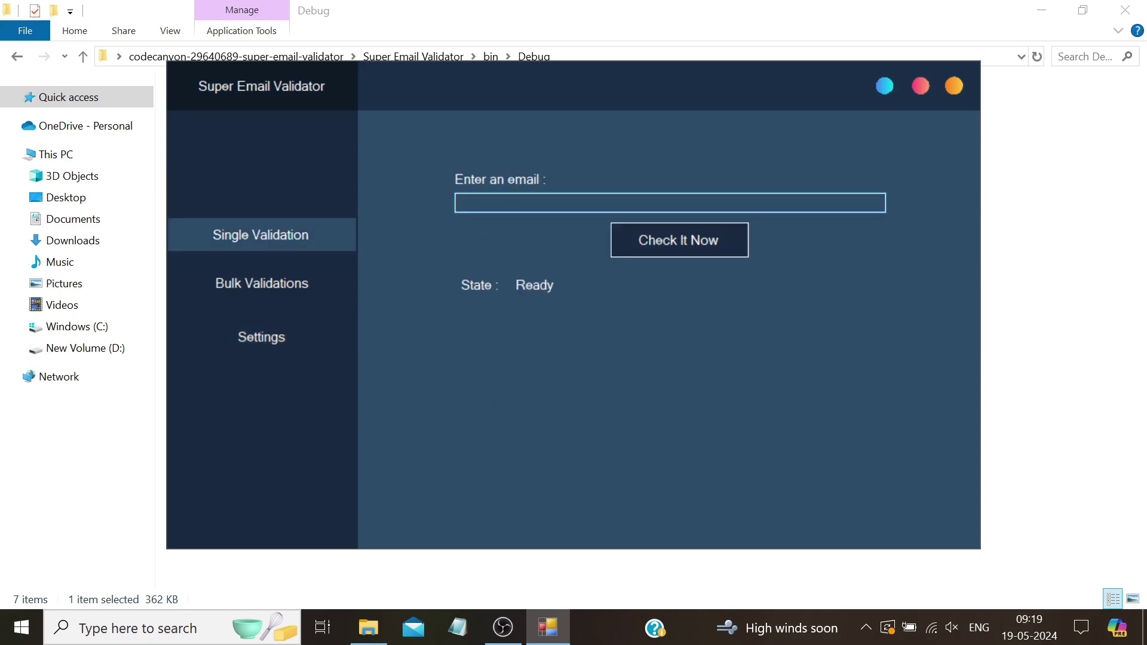
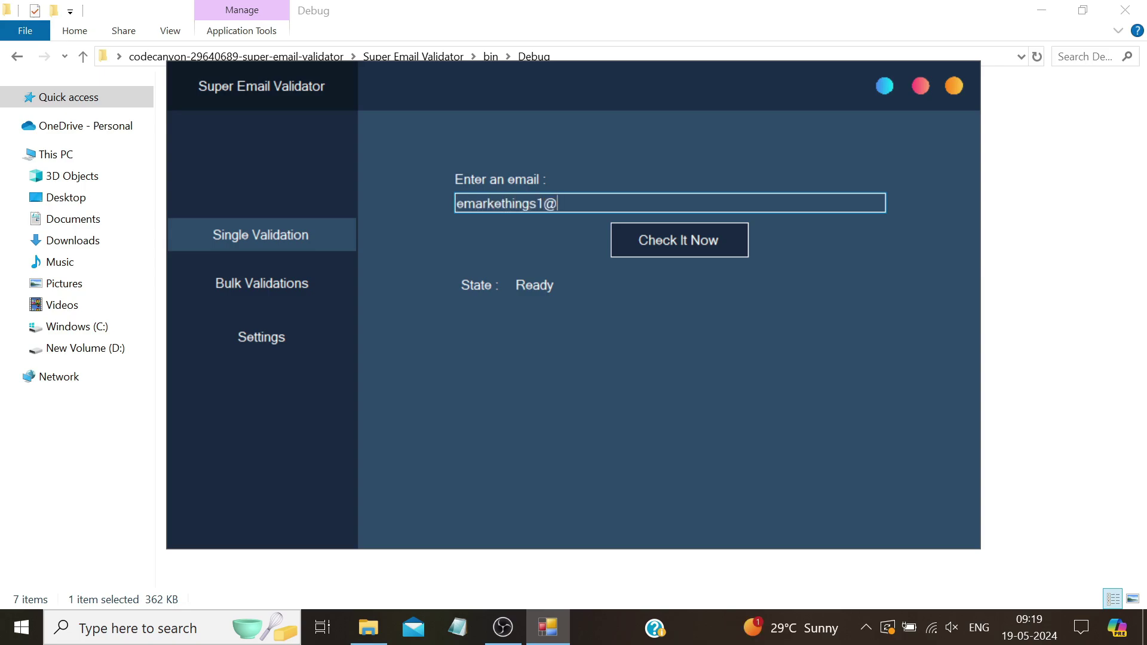
{"action": "left_click", "coordinate": [643, 238]}
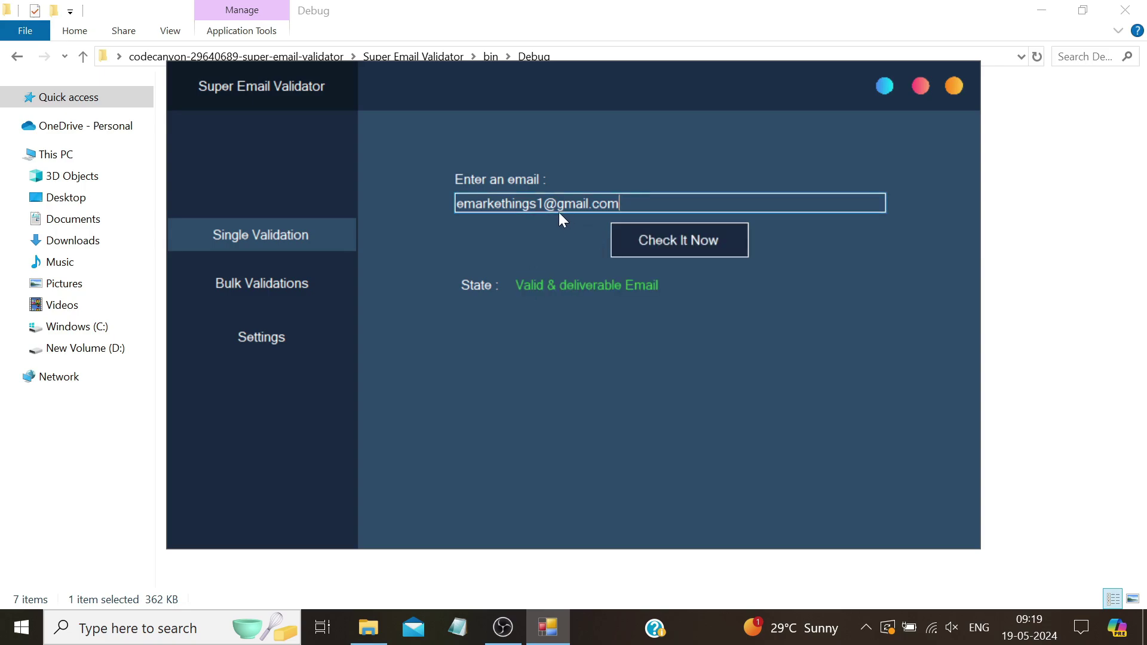
Change the digits in that address and recheck it, getting Invalid & undeliverable
{"action": "left_click_drag", "start_coordinate": [543, 203], "coordinate": [536, 203]}
{"action": "key", "text": "Left"}
{"action": "key", "text": "Left"}
{"action": "key", "text": "Left"}
{"action": "key", "text": "Left"}
{"action": "key", "text": "BackSpace"}
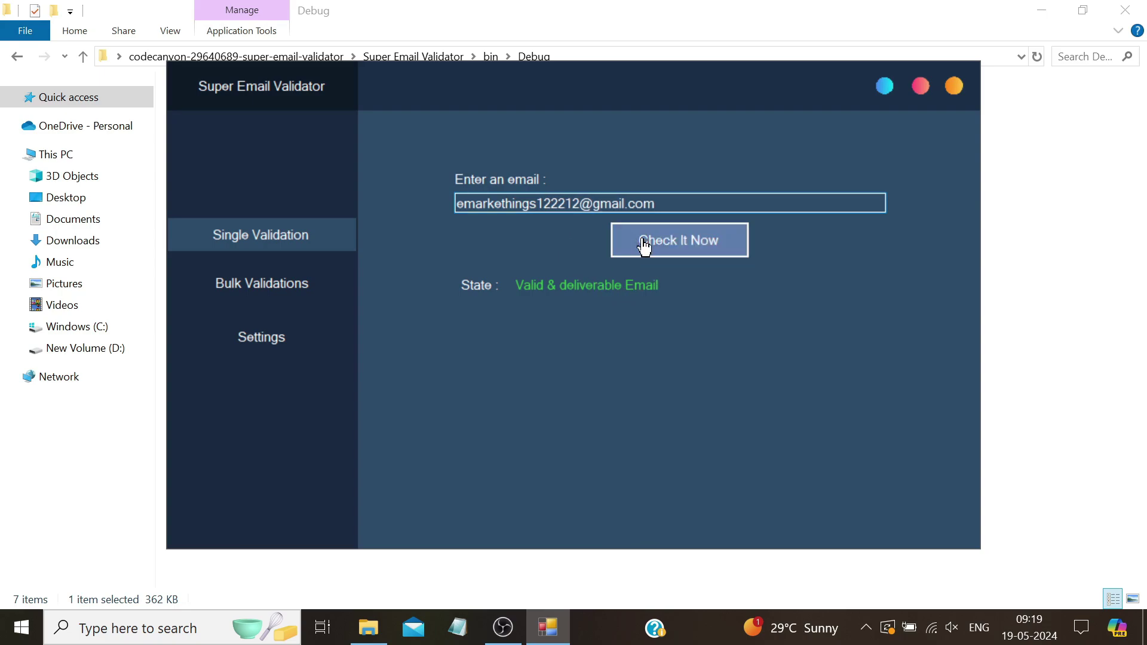
{"action": "left_click", "coordinate": [635, 239]}
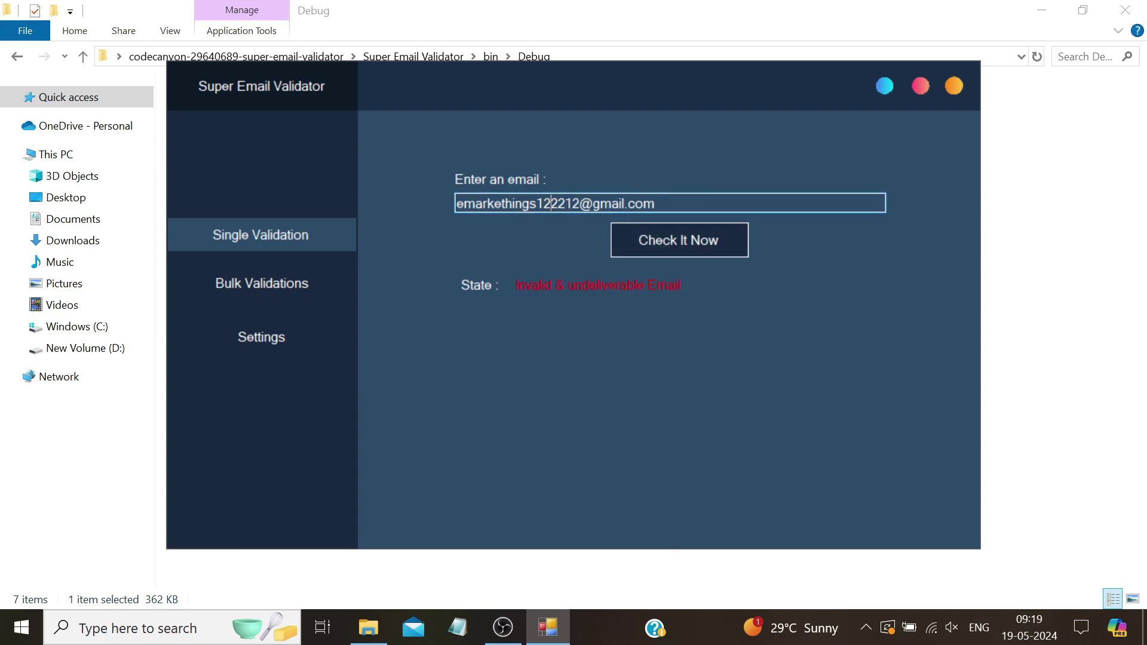
{"action": "left_click_drag", "start_coordinate": [656, 203], "coordinate": [421, 198]}
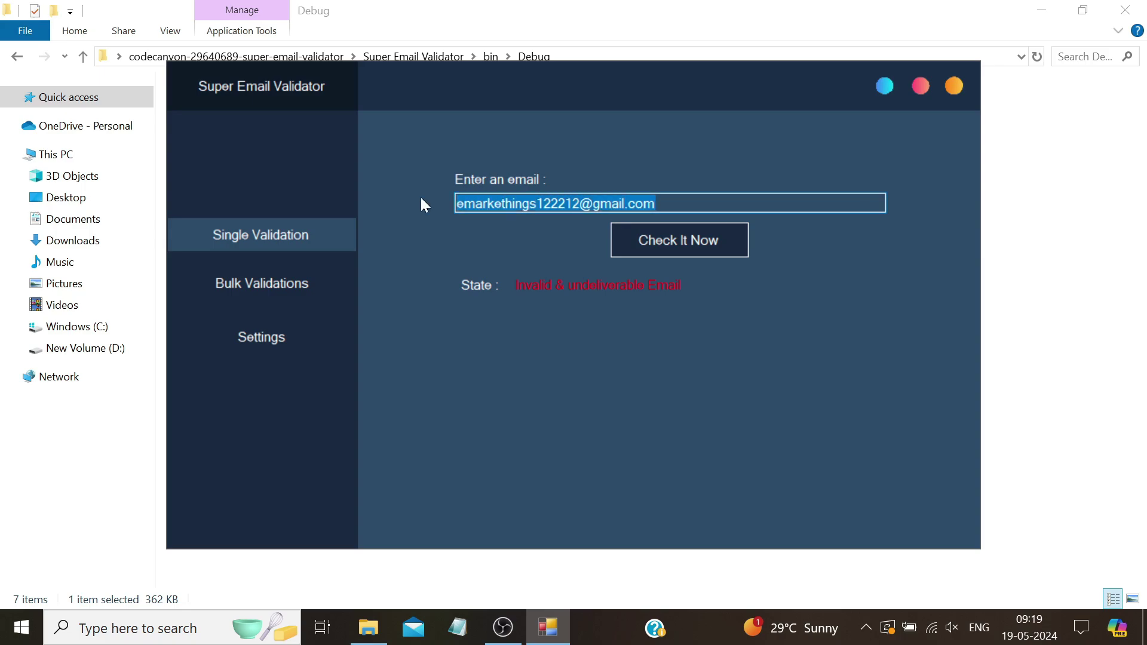
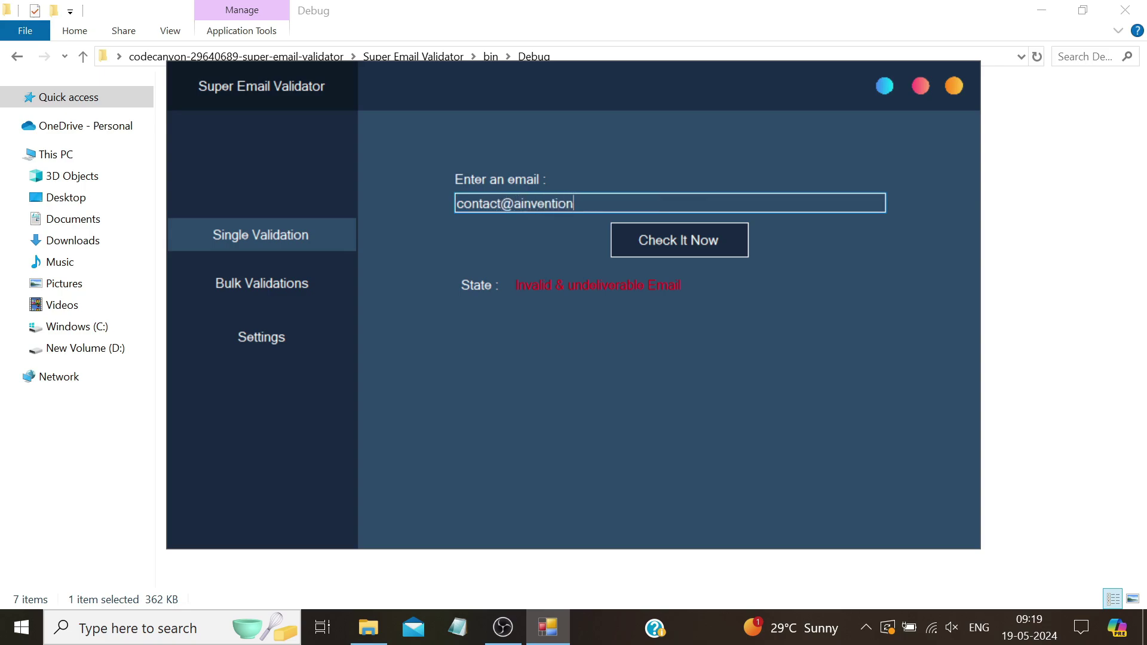
Check a business contact address, then swap its domain for the sender's domain and recheck
{"action": "left_click", "coordinate": [632, 253]}
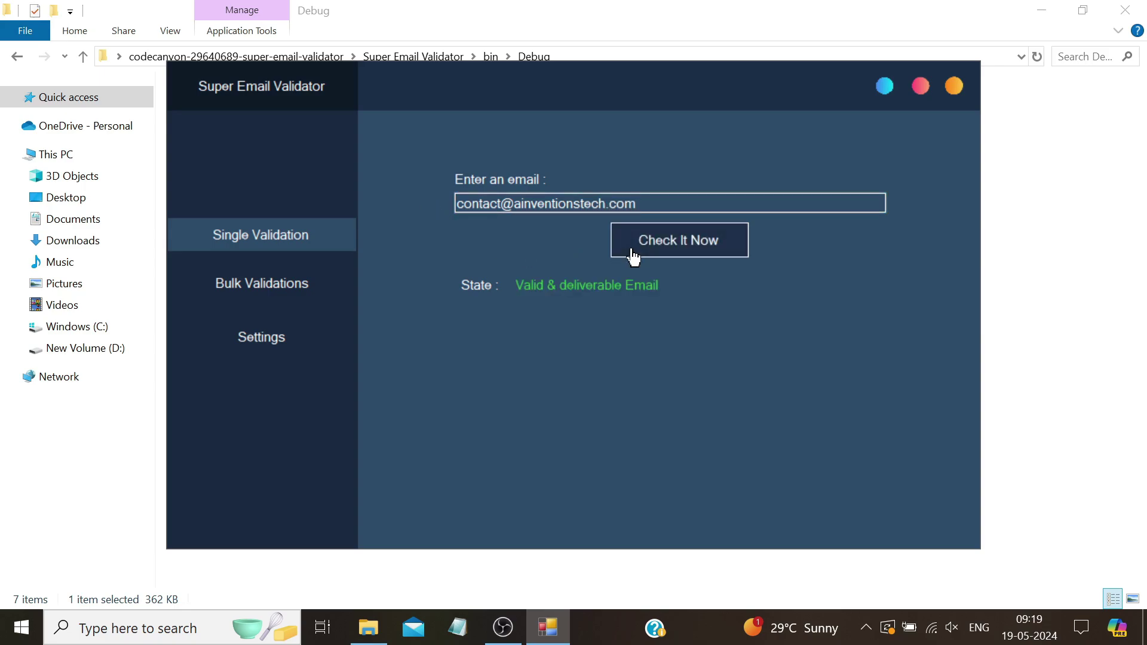
{"action": "left_click_drag", "start_coordinate": [607, 204], "coordinate": [521, 203]}
{"action": "key", "text": "BackSpace"}
{"action": "key", "text": "BackSpace"}
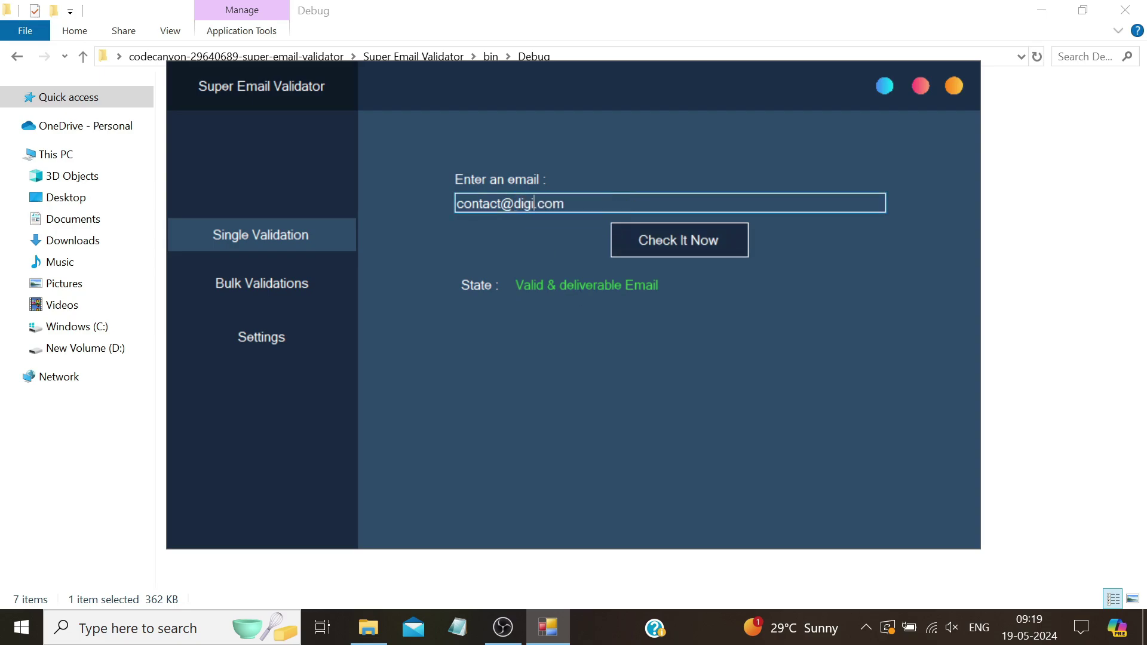
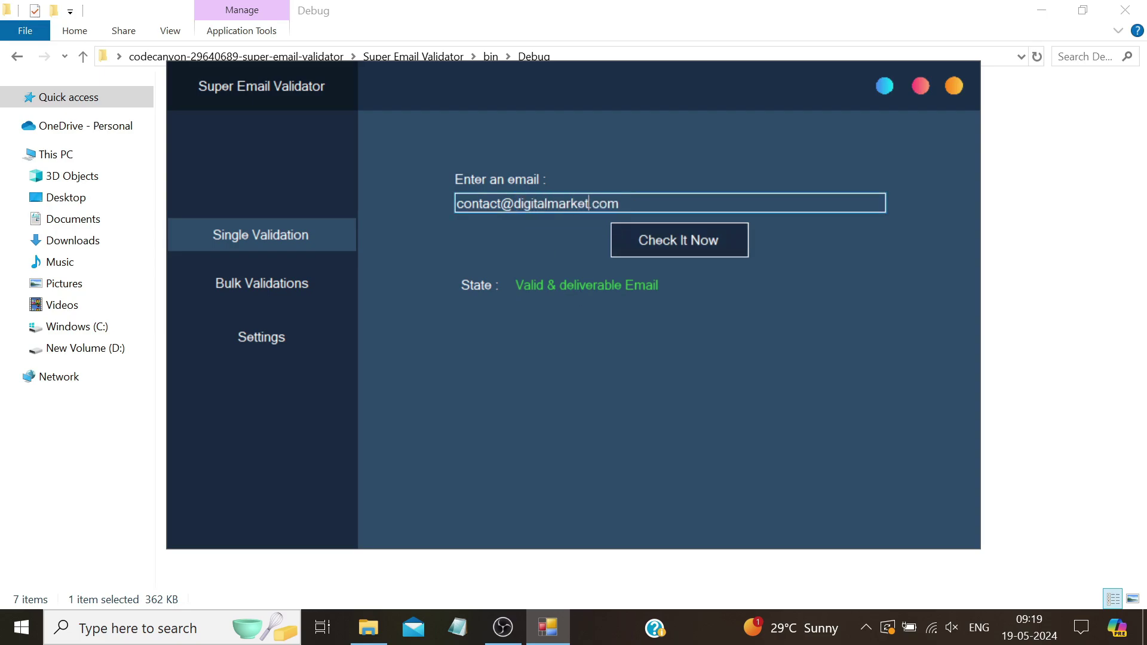
{"action": "left_click", "coordinate": [666, 250]}
Insert 'cjcejec' into the address and recheck, getting Invalid & undeliverable Email
{"action": "left_click", "coordinate": [500, 203]}
{"action": "type", "text": "cjcejec"}
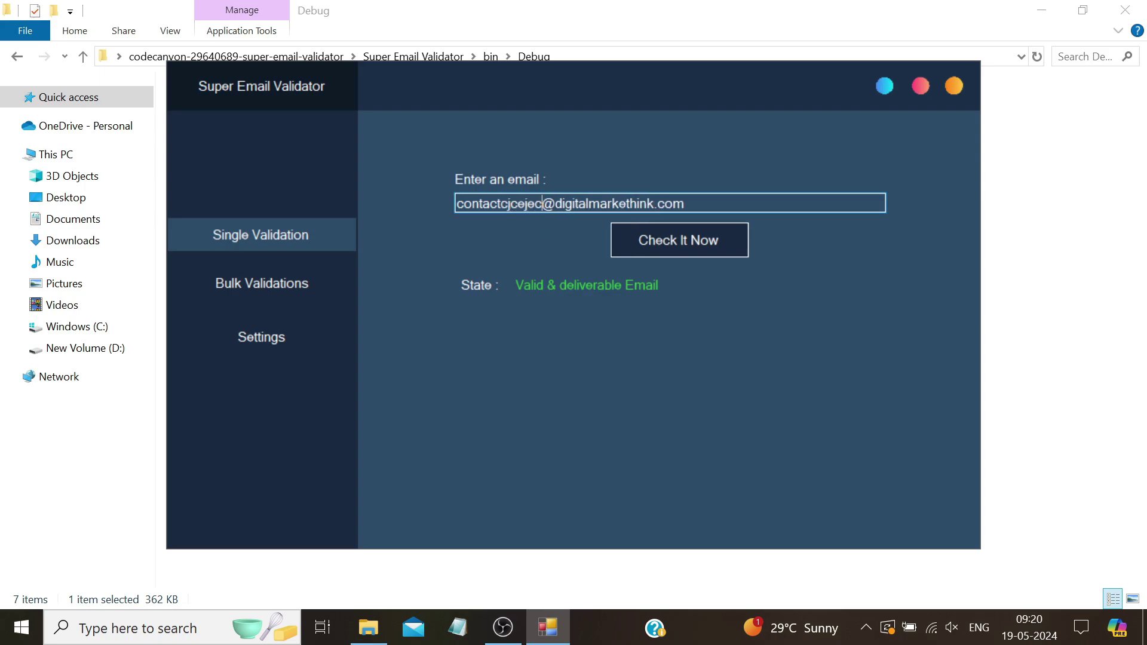
{"action": "left_click", "coordinate": [639, 243]}
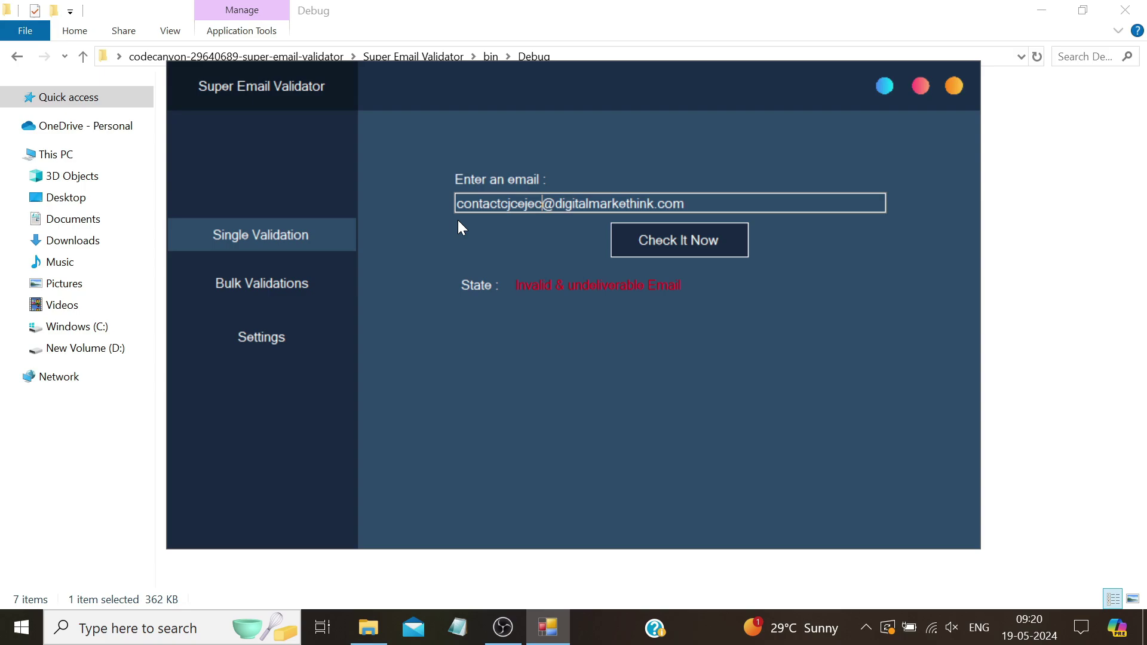
Switch to Bulk Validations and open emailist.txt from the desktop in Notepad
{"action": "left_click", "coordinate": [292, 289]}
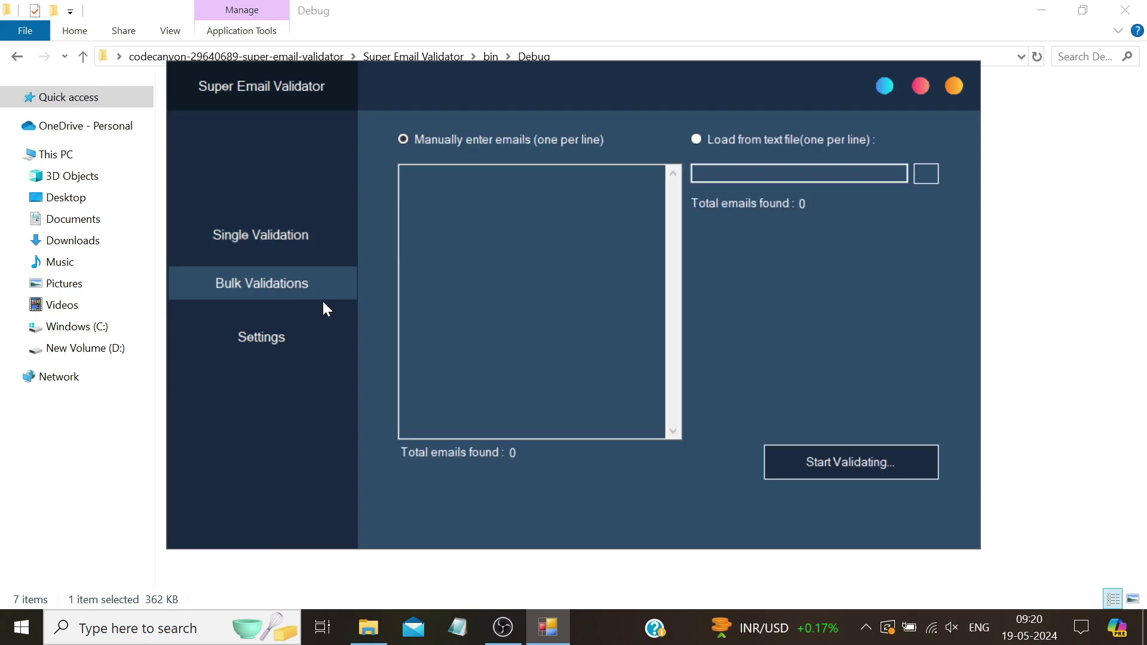
{"action": "left_click", "coordinate": [402, 174]}
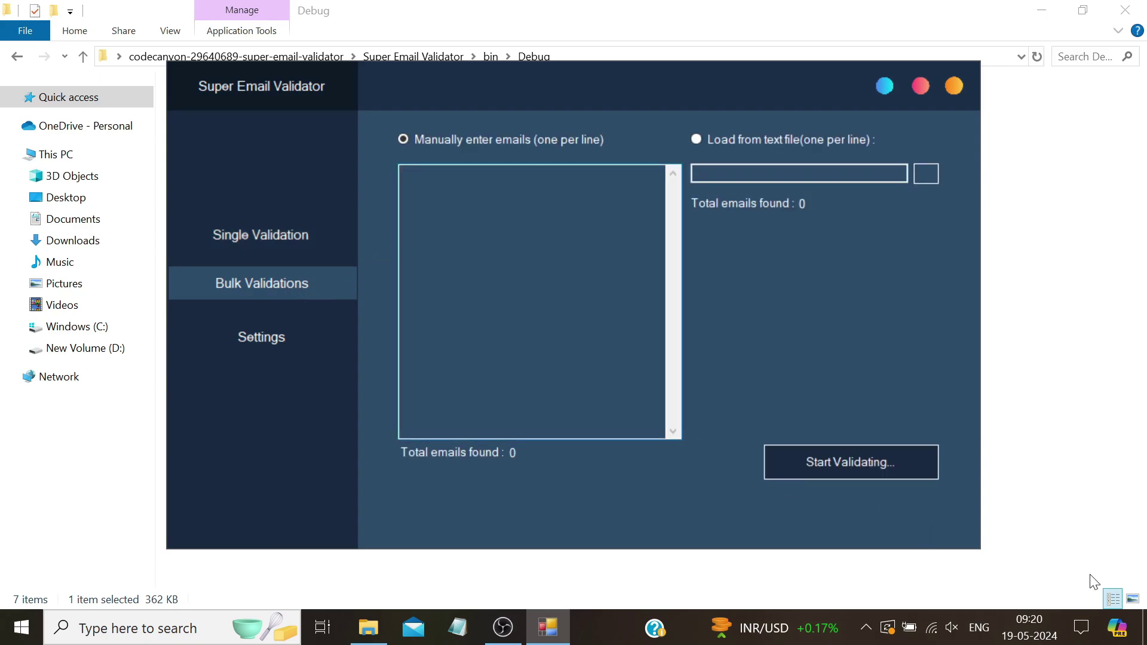
{"action": "left_click", "coordinate": [1144, 627]}
{"action": "double_click", "coordinate": [246, 127]}
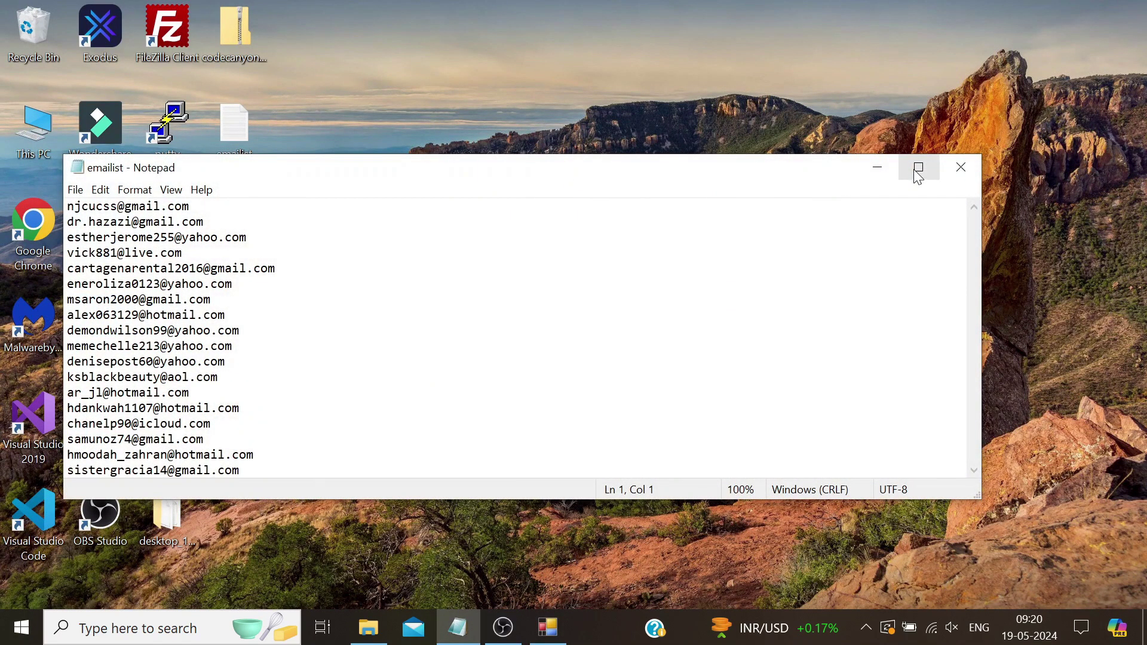
Copy the 18 addresses from Notepad into the manual email box, then clear the box
{"action": "key", "text": "ctrl+End"}
{"action": "key", "text": "shift+Up"}
{"action": "key", "text": "shift+Up"}
{"action": "key", "text": "shift+Up"}
{"action": "key", "text": "shift+Up"}
{"action": "key", "text": "shift+Up"}
{"action": "key", "text": "shift+Up"}
{"action": "key", "text": "shift+Up"}
{"action": "key", "text": "shift+Up"}
{"action": "key", "text": "shift+Up"}
{"action": "key", "text": "shift+Up"}
{"action": "key", "text": "shift+Up"}
{"action": "key", "text": "shift+Up"}
{"action": "key", "text": "shift+Up"}
{"action": "key", "text": "shift+Up"}
{"action": "key", "text": "shift+Up"}
{"action": "key", "text": "shift+Up"}
{"action": "key", "text": "shift+Up"}
{"action": "key", "text": "shift+Up"}
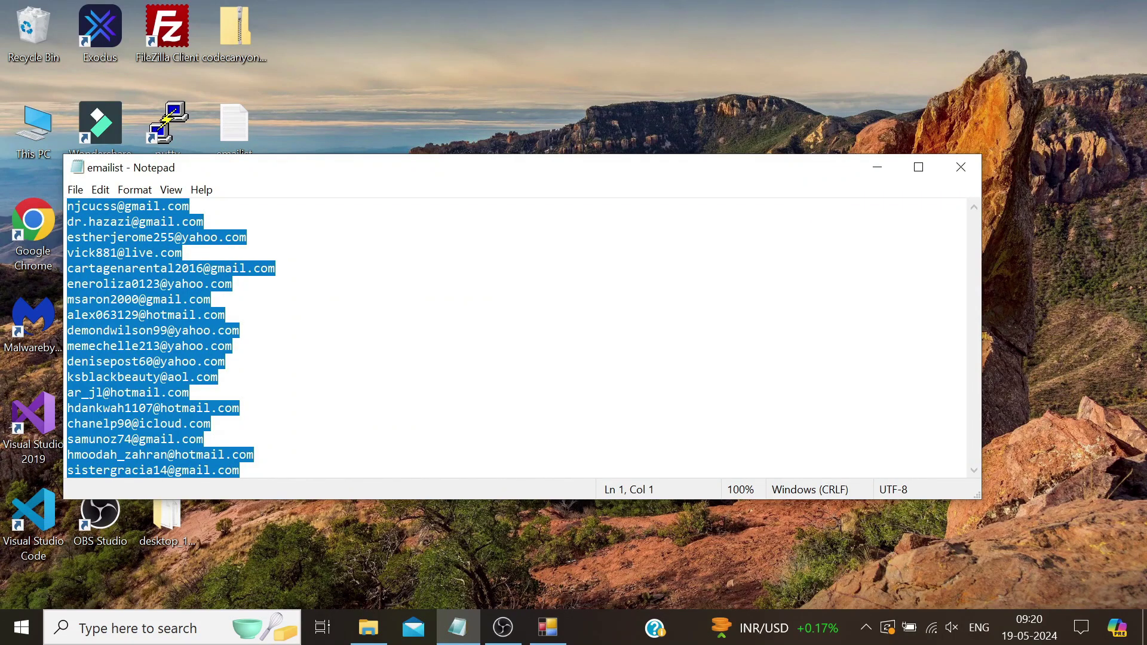
{"action": "right_click", "coordinate": [137, 282]}
{"action": "left_click", "coordinate": [176, 332]}
{"action": "mouse_move", "coordinate": [545, 624]}
{"action": "left_click", "coordinate": [538, 583]}
{"action": "right_click", "coordinate": [424, 202]}
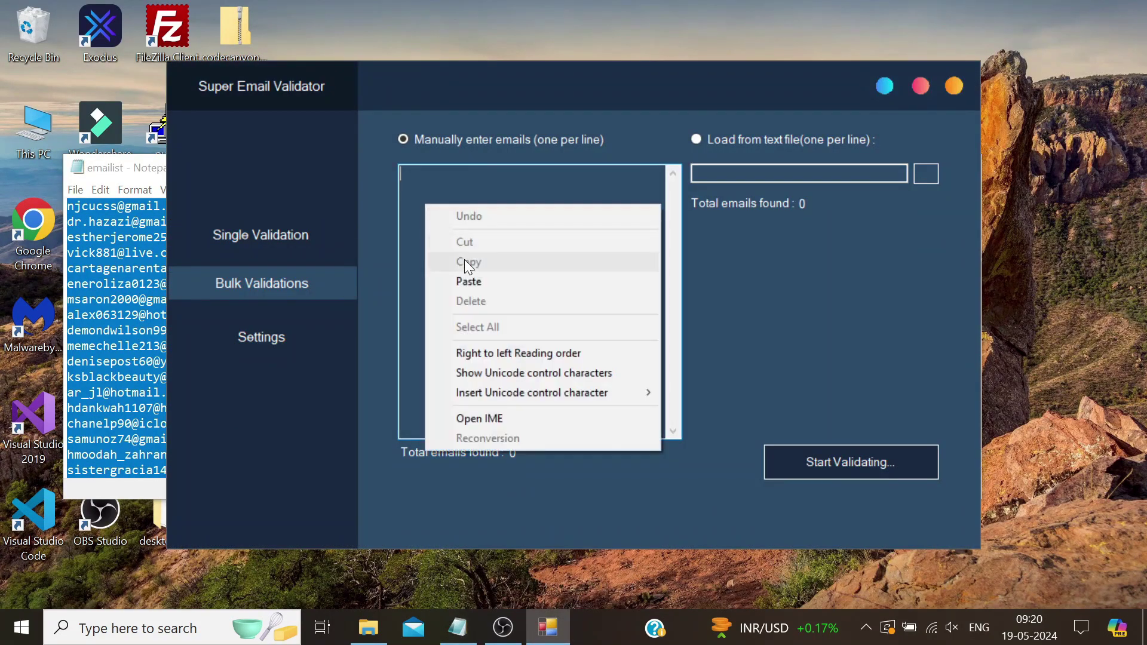
{"action": "left_click", "coordinate": [468, 279]}
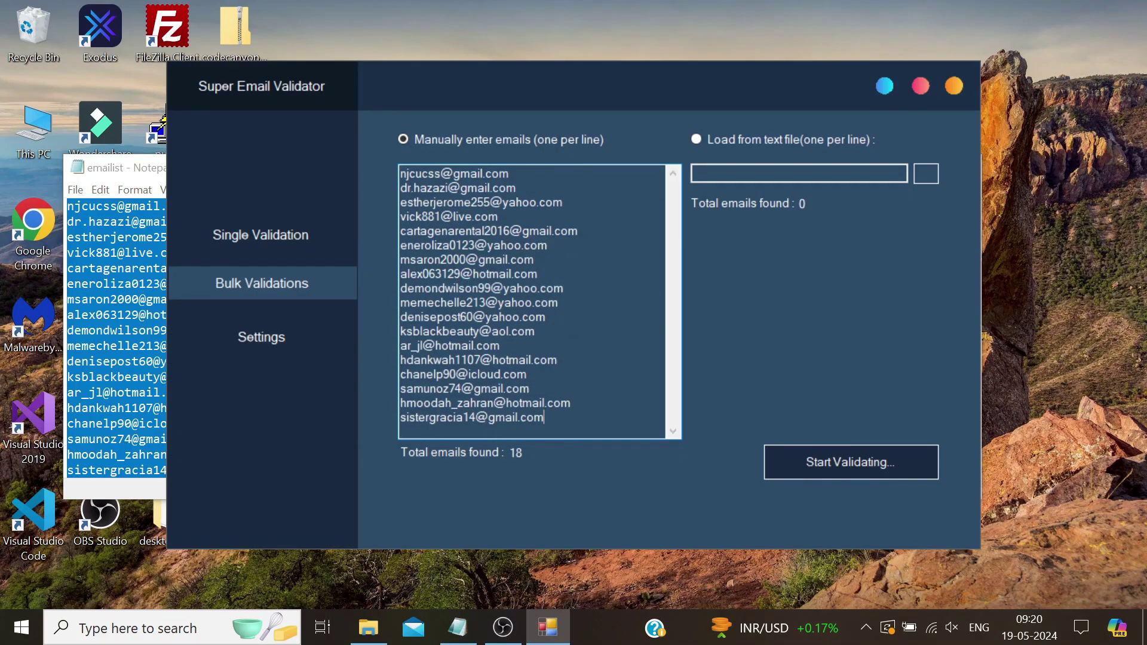
{"action": "key", "text": "ctrl+a"}
{"action": "key", "text": "BackSpace"}
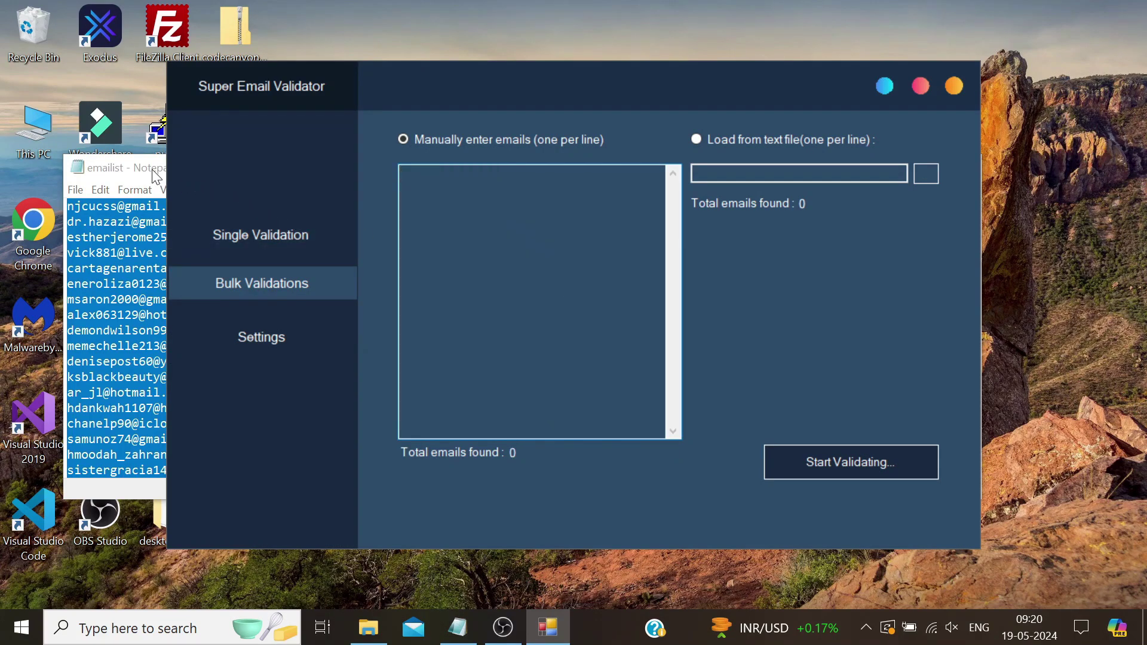
Choose Load from text file, close Notepad, and load Desktop\emailist.txt, finding 18 emails
{"action": "left_click", "coordinate": [698, 138]}
{"action": "left_click", "coordinate": [123, 168]}
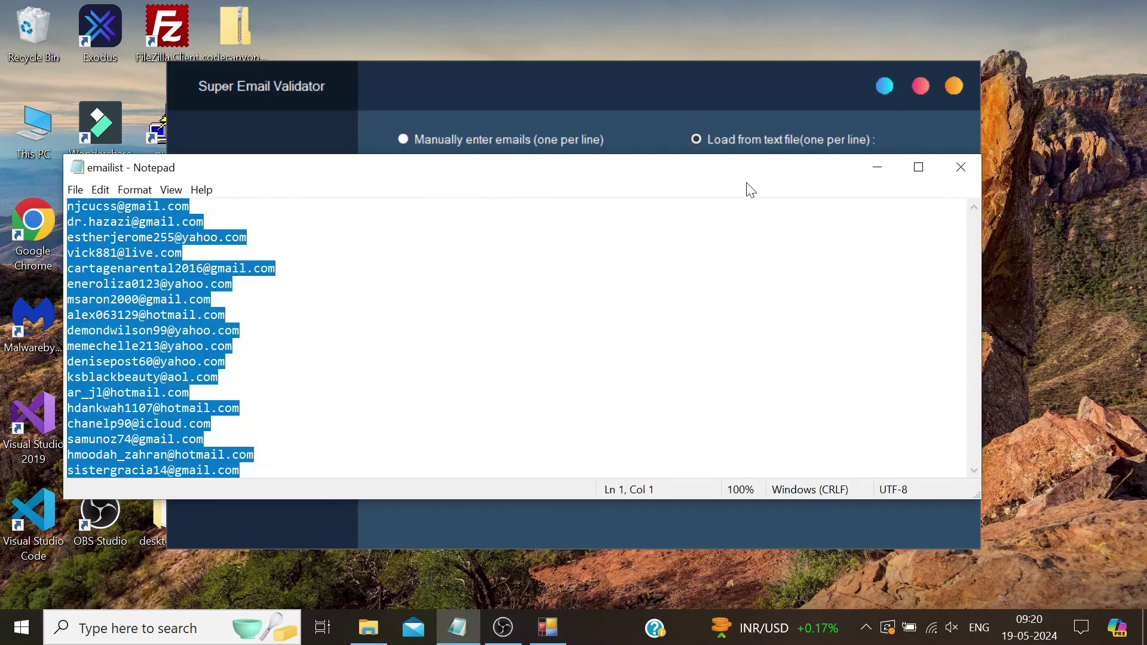
{"action": "left_click", "coordinate": [946, 178]}
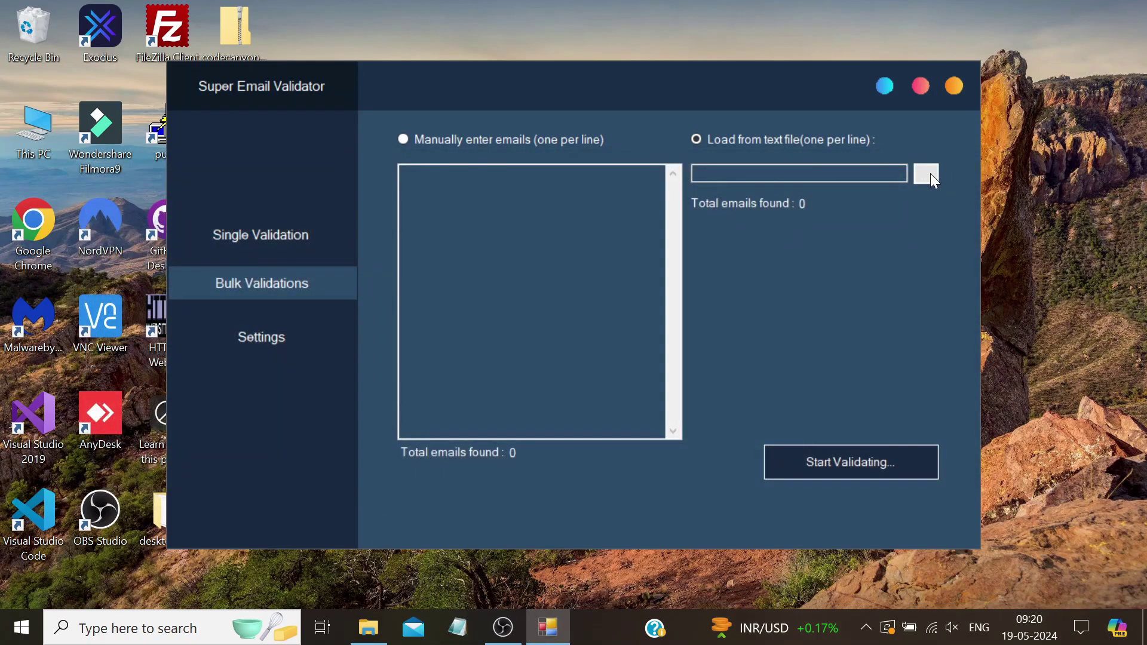
{"action": "left_click", "coordinate": [928, 173]}
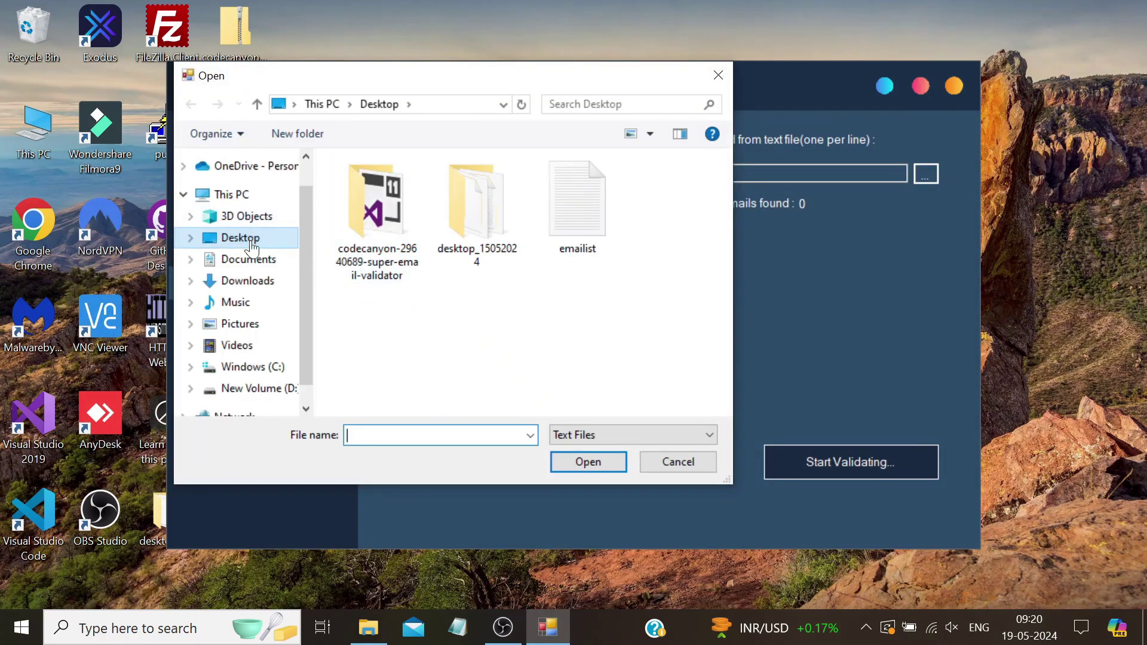
{"action": "left_click", "coordinate": [586, 210]}
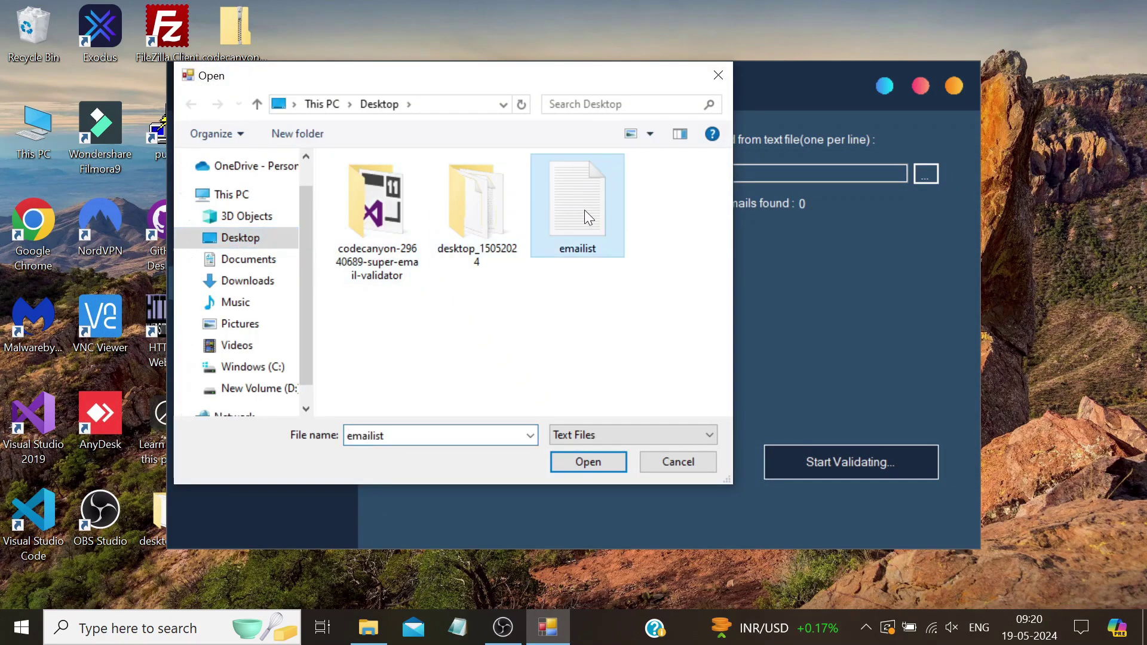
{"action": "left_click", "coordinate": [576, 460]}
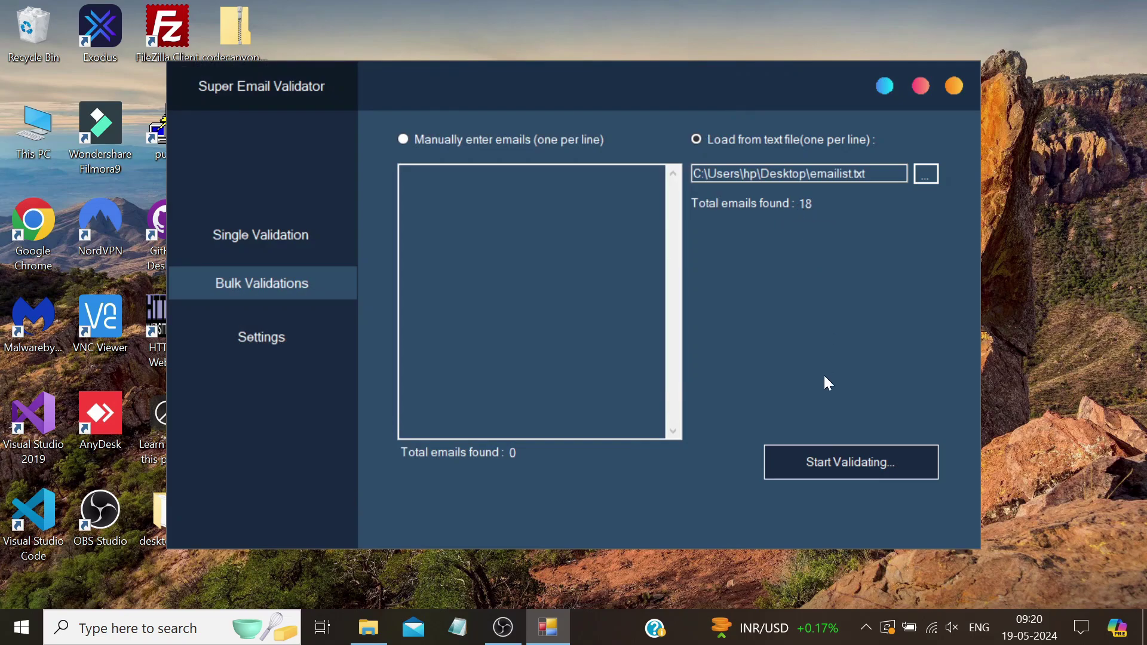
Validate the 18 loaded emails and confirm completion: 6 valid, 12 invalid
{"action": "left_click", "coordinate": [867, 477]}
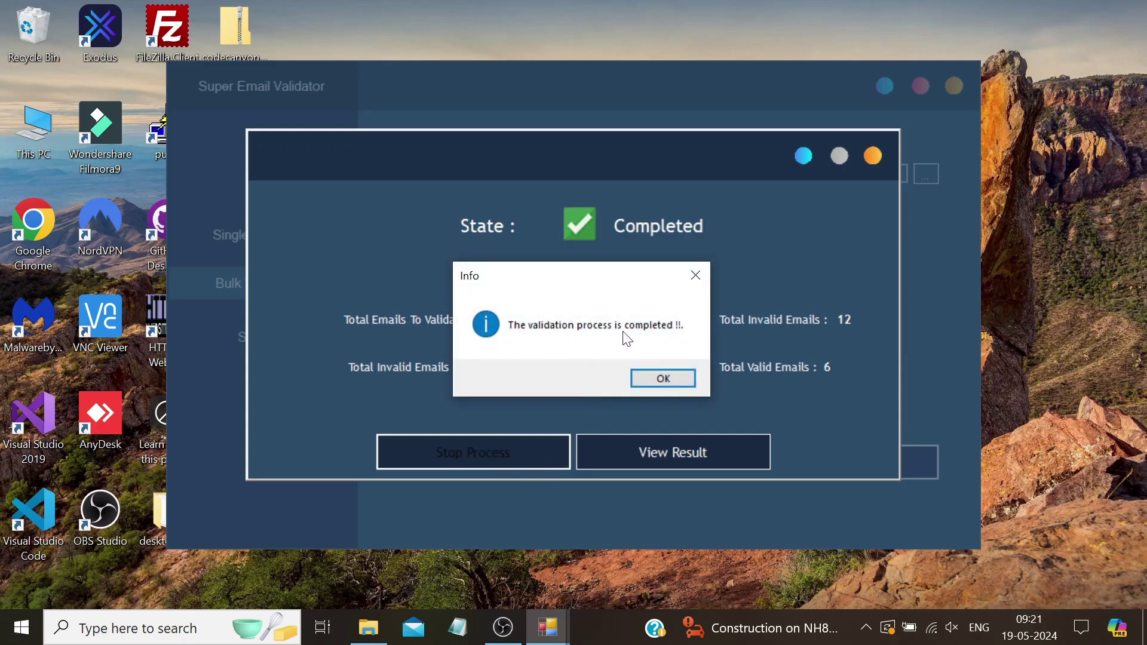
{"action": "left_click", "coordinate": [651, 378]}
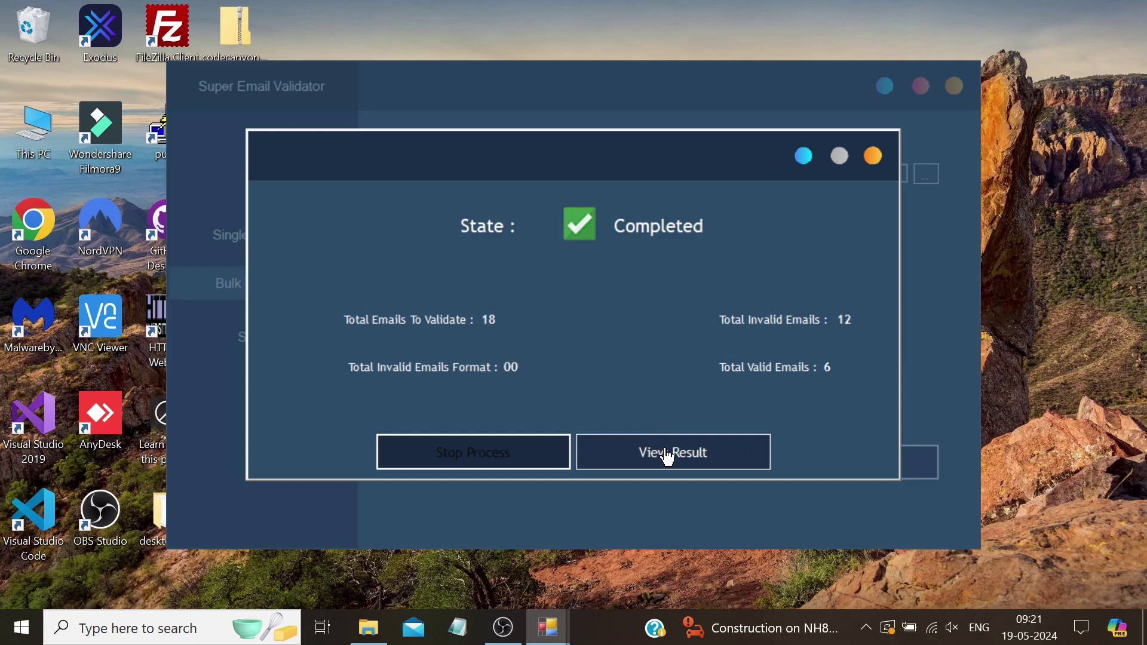
Open View Result and scroll through the colour-coded validation results
{"action": "left_click", "coordinate": [668, 457]}
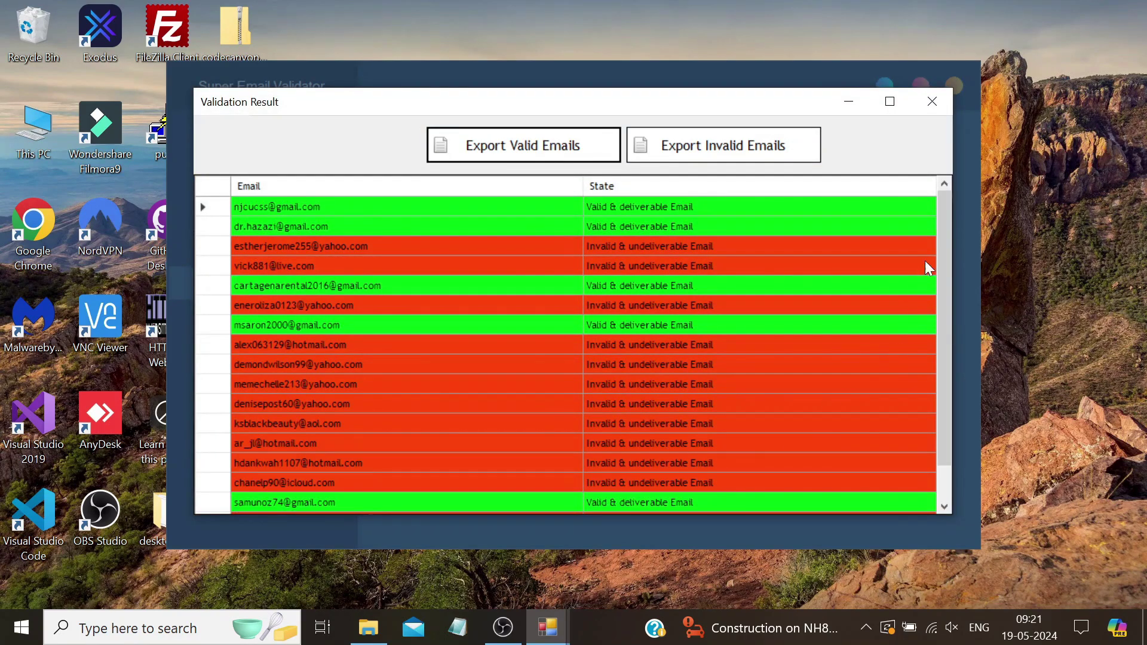
{"action": "left_click_drag", "start_coordinate": [938, 247], "coordinate": [941, 245]}
{"action": "left_click_drag", "start_coordinate": [941, 285], "coordinate": [949, 353]}
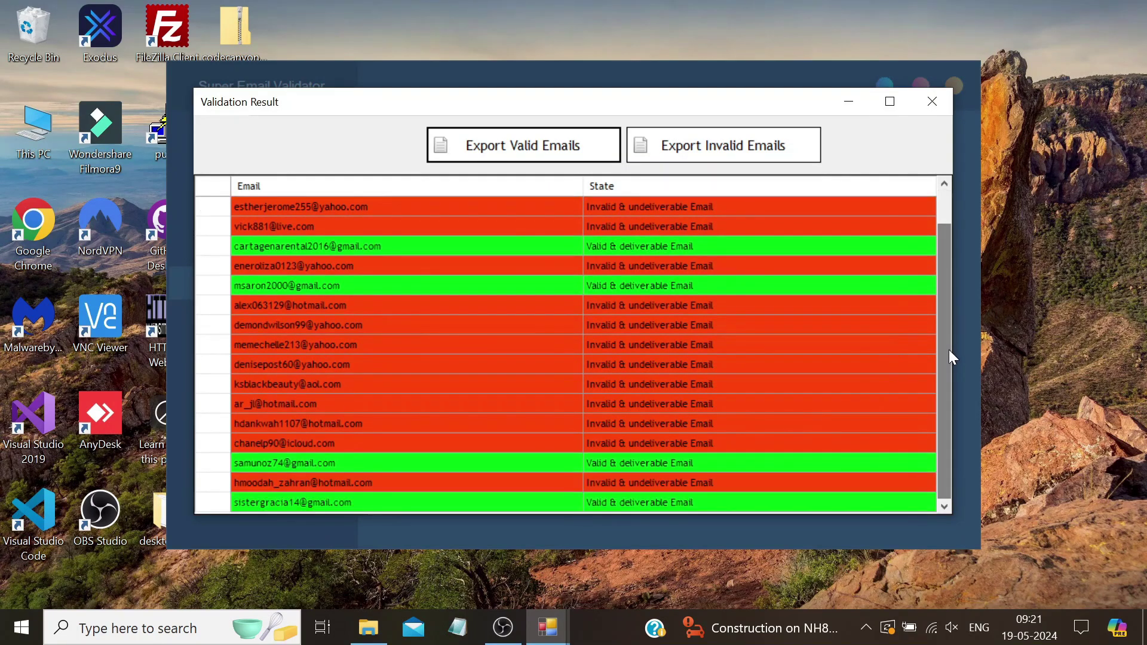
Export the six valid emails to validlist.txt and review them in Notepad
{"action": "left_click", "coordinate": [528, 150]}
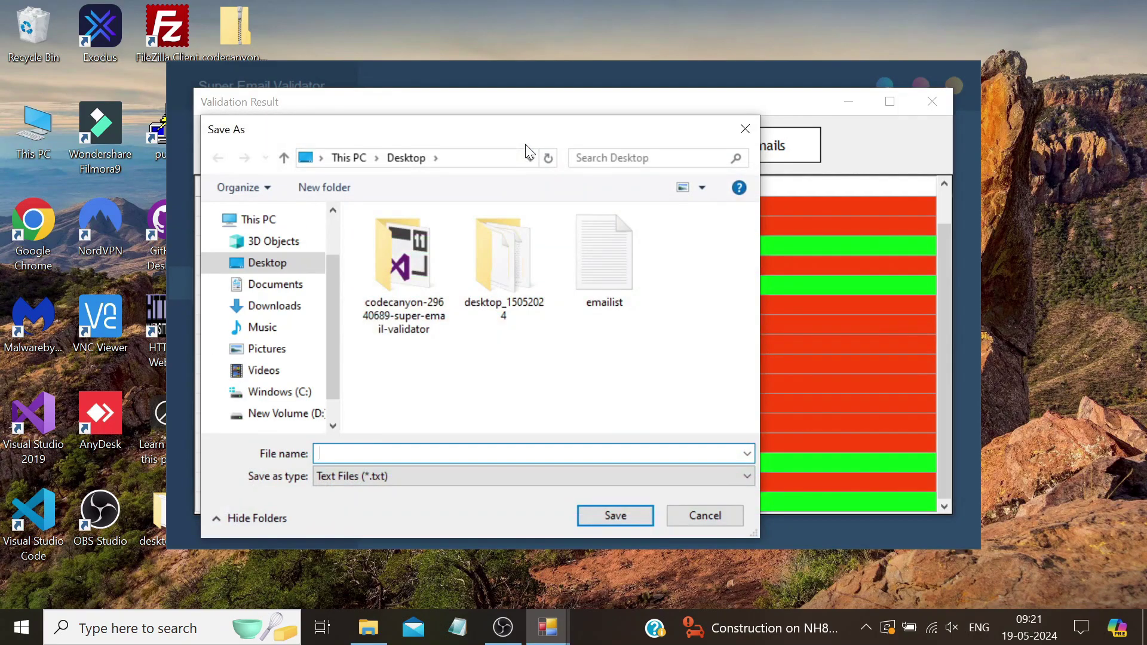
{"action": "type", "text": "validlist"}
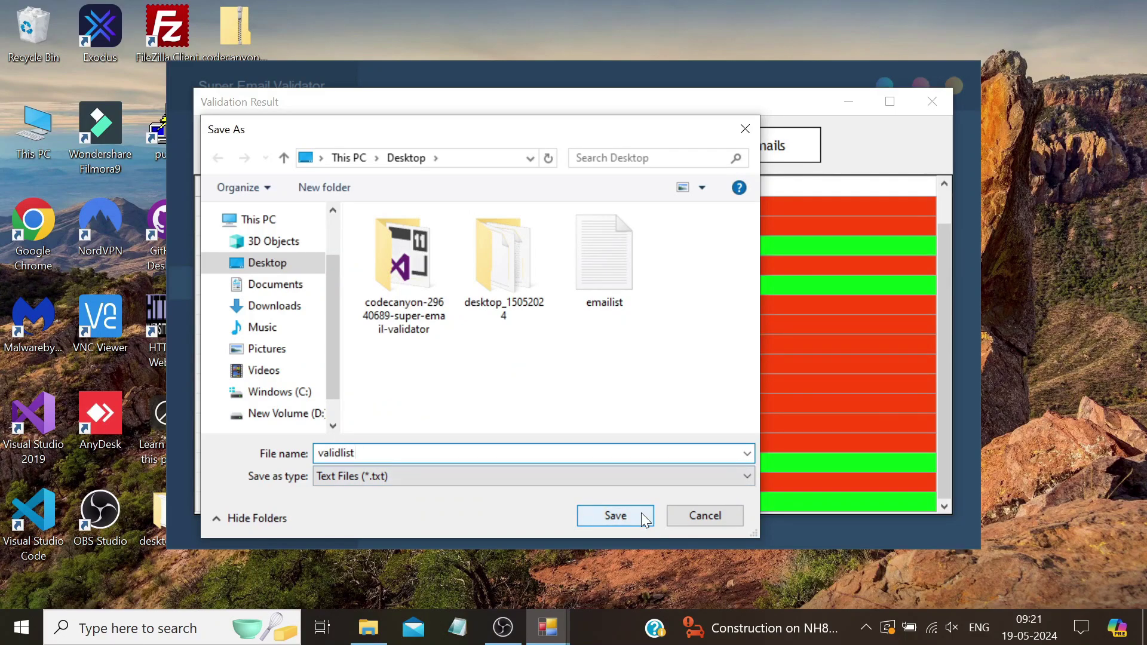
{"action": "left_click", "coordinate": [615, 515]}
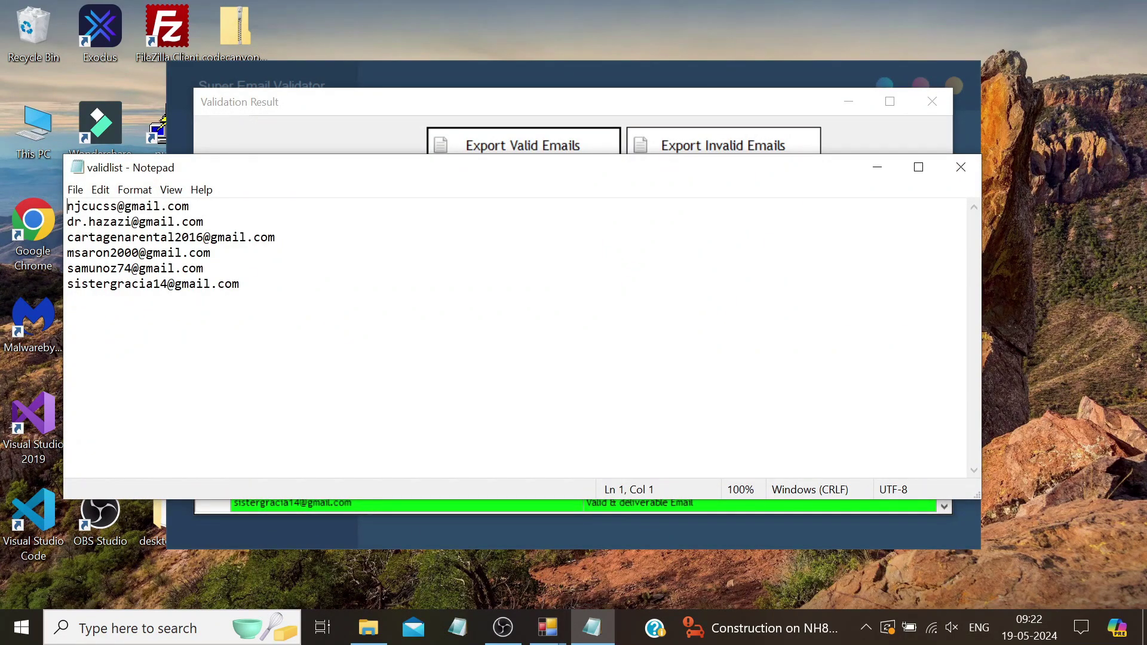
{"action": "left_click_drag", "start_coordinate": [240, 284], "coordinate": [70, 190]}
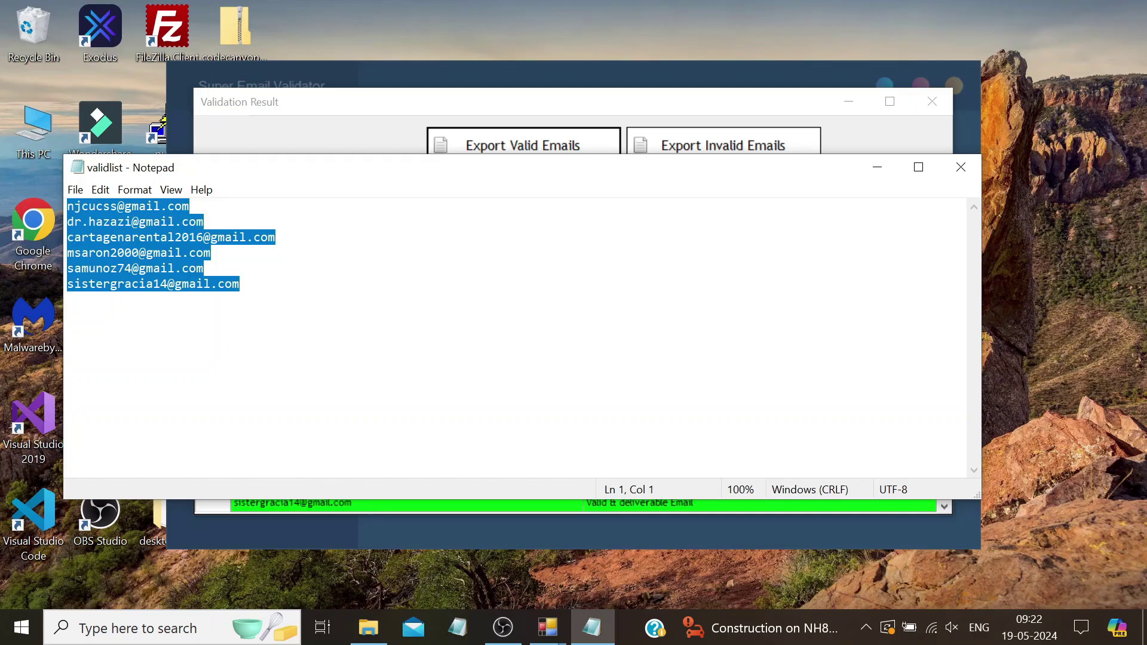
{"action": "left_click", "coordinate": [960, 169]}
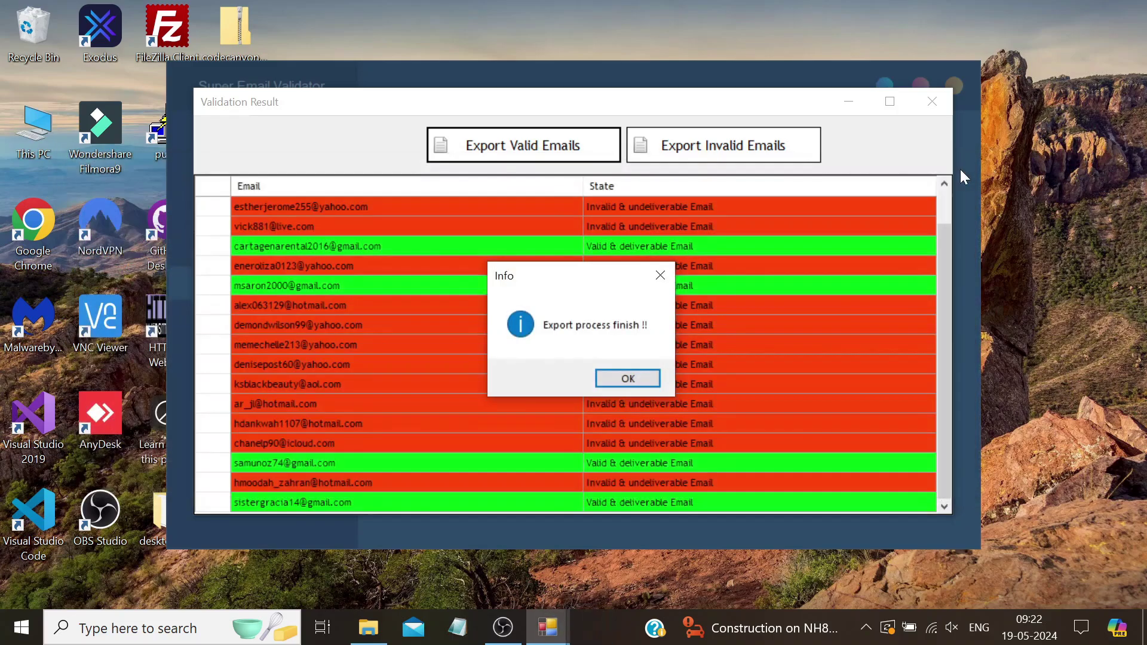
Dismiss 'Export process finish !!' and close the Validation Result window
{"action": "left_click", "coordinate": [607, 375]}
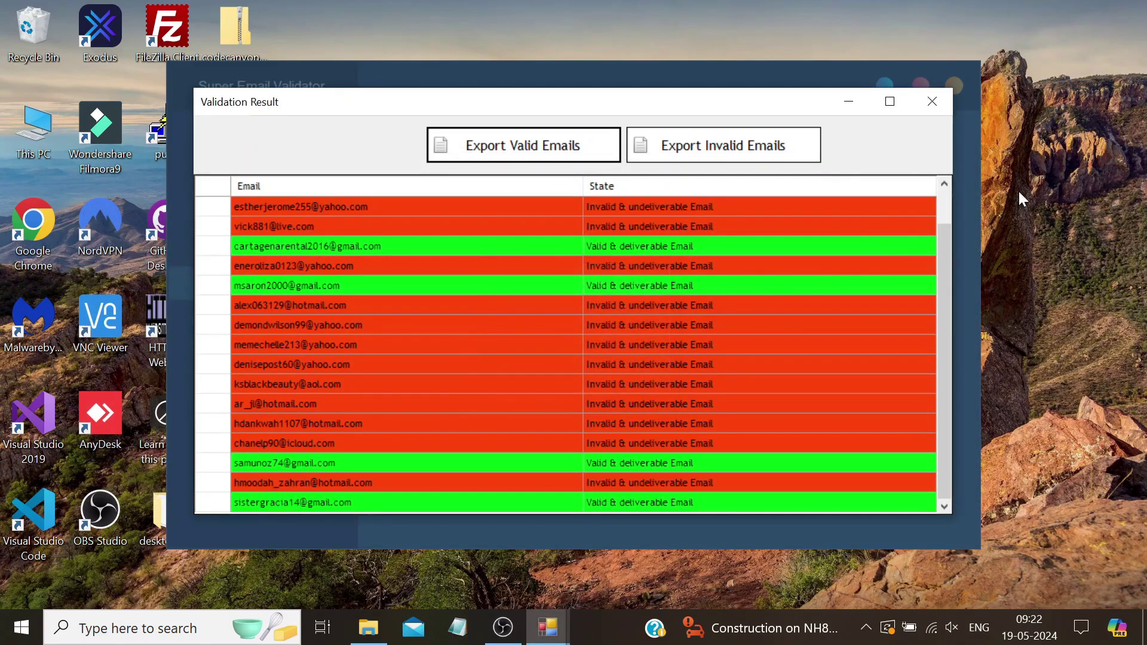
{"action": "left_click", "coordinate": [932, 102]}
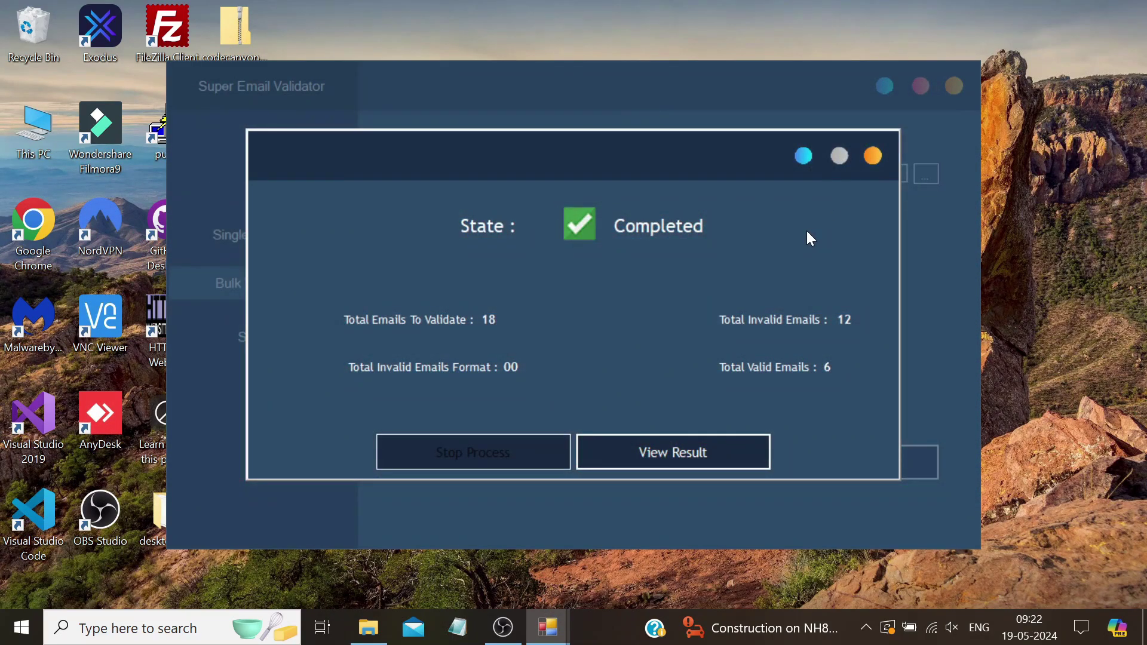